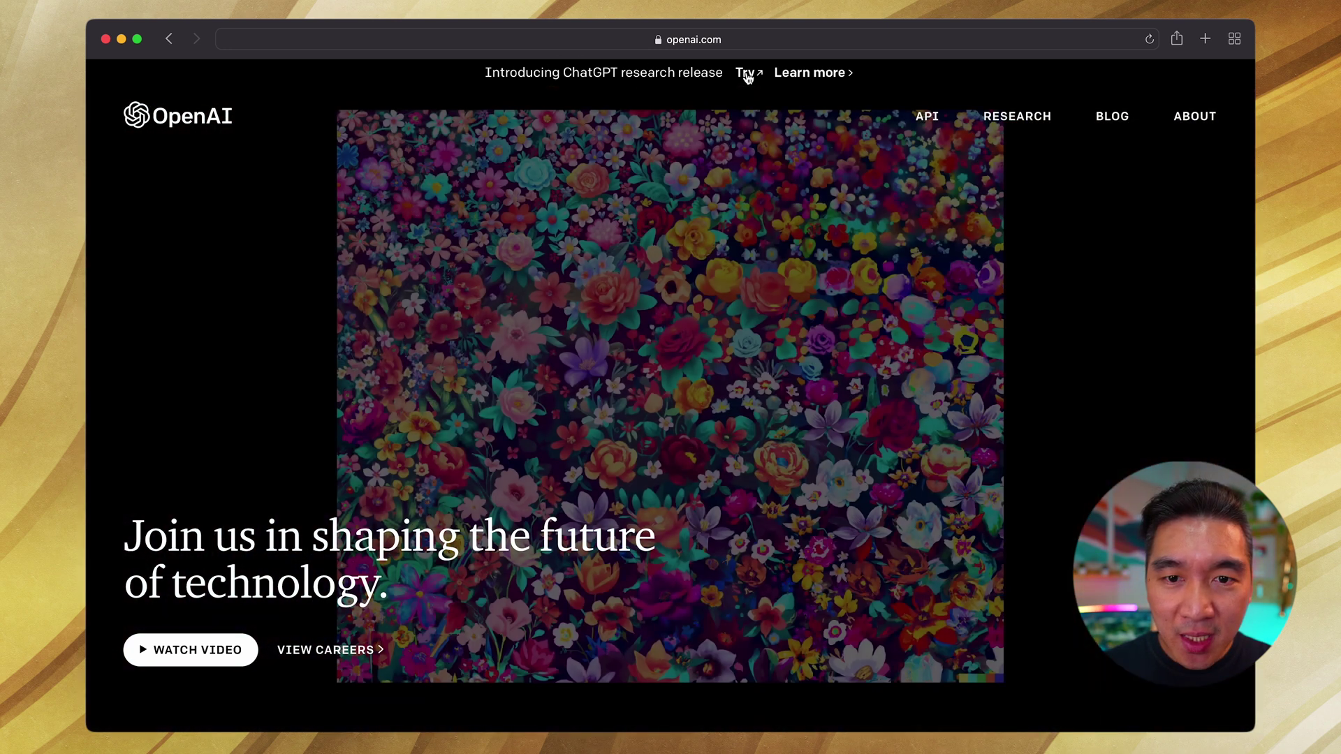
Step: Open ChatGPT from the OpenAI site's Try banner in a new tab and check its address
click(746, 74)
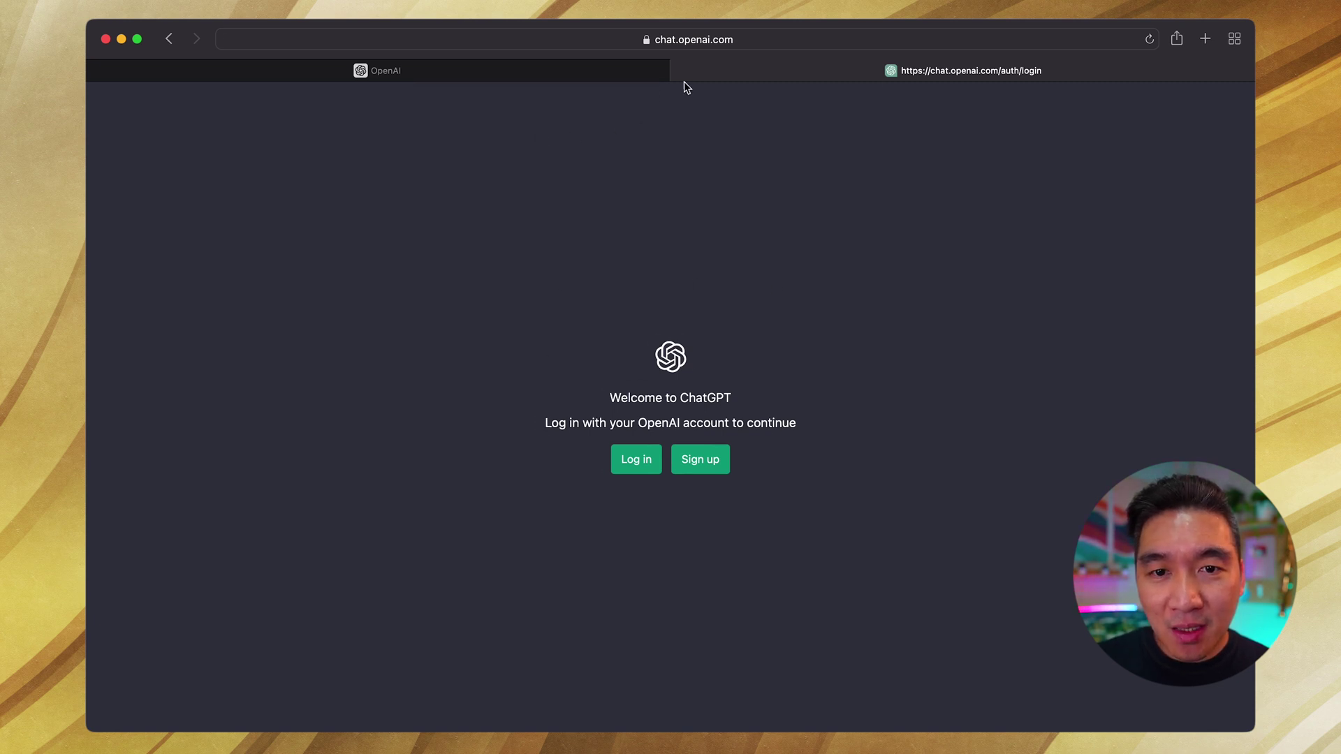
click(685, 40)
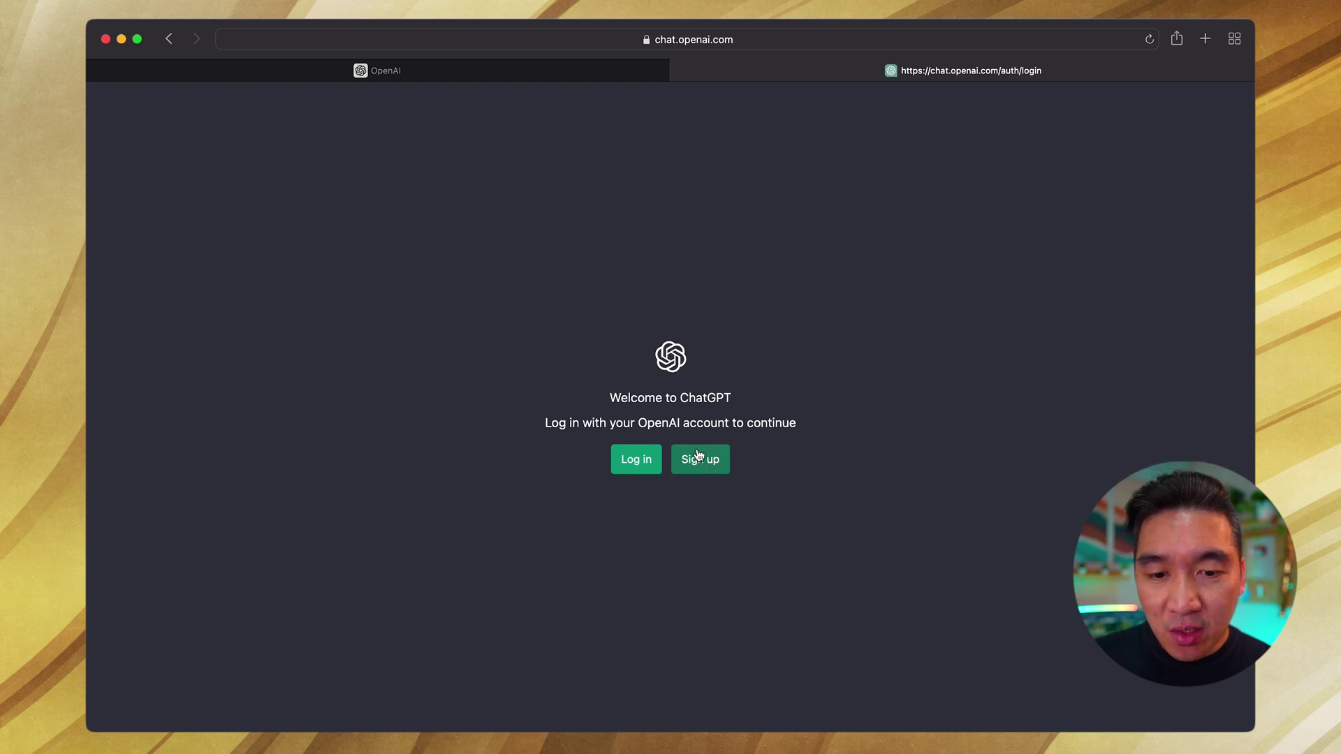
Step: Sign up for a new OpenAI account with Google, choosing which Google account to use
click(694, 467)
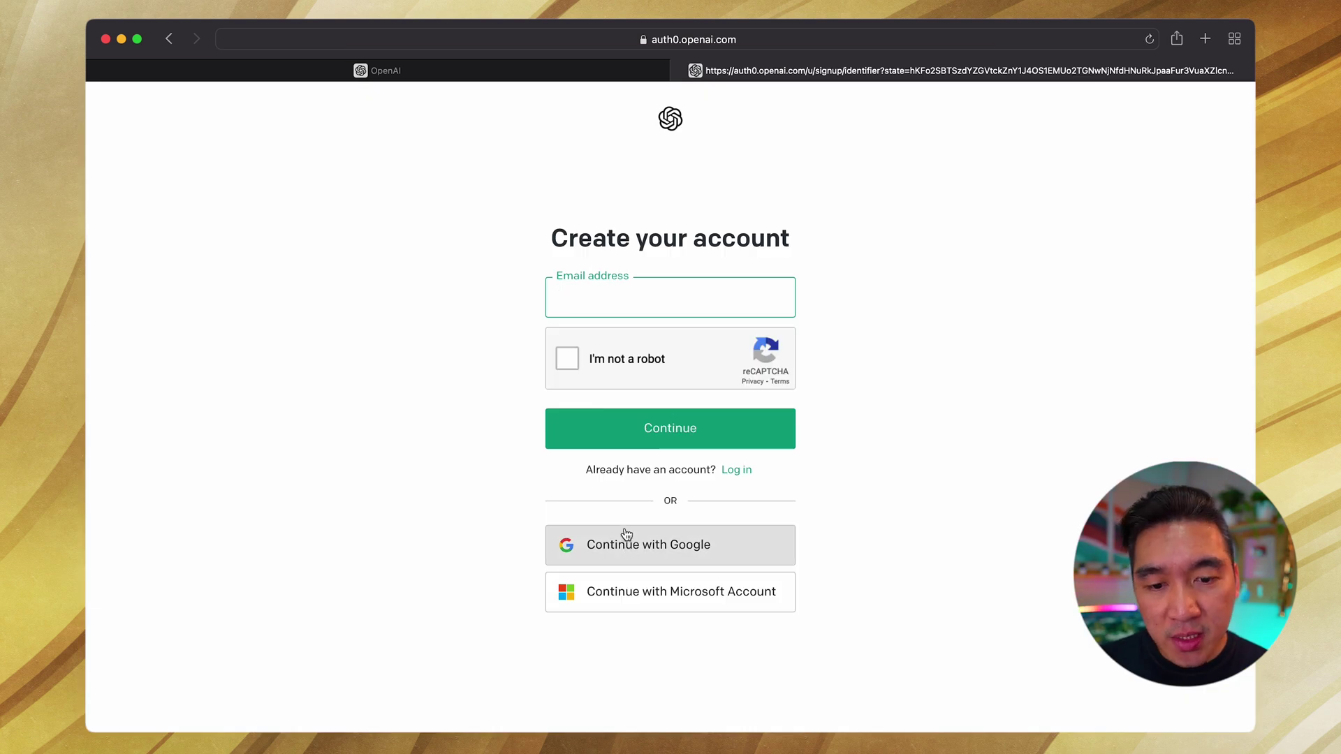
click(661, 556)
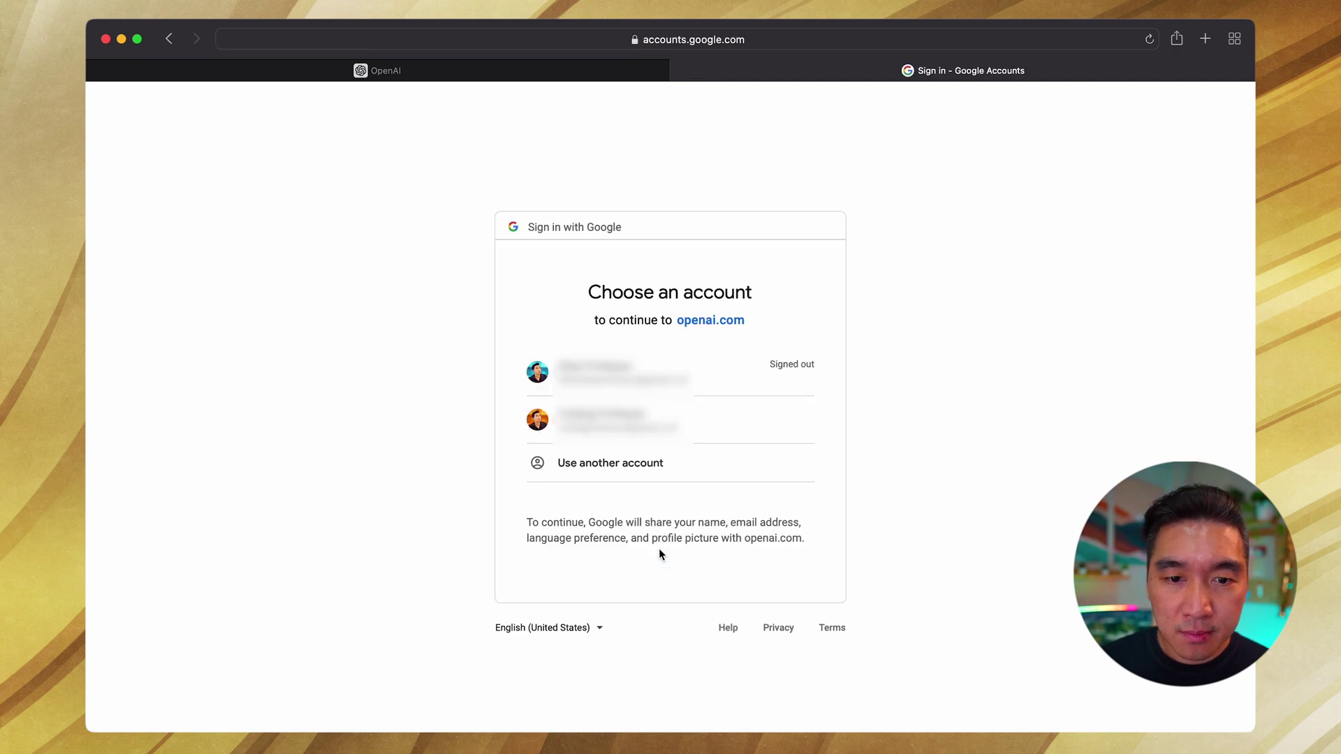
click(707, 408)
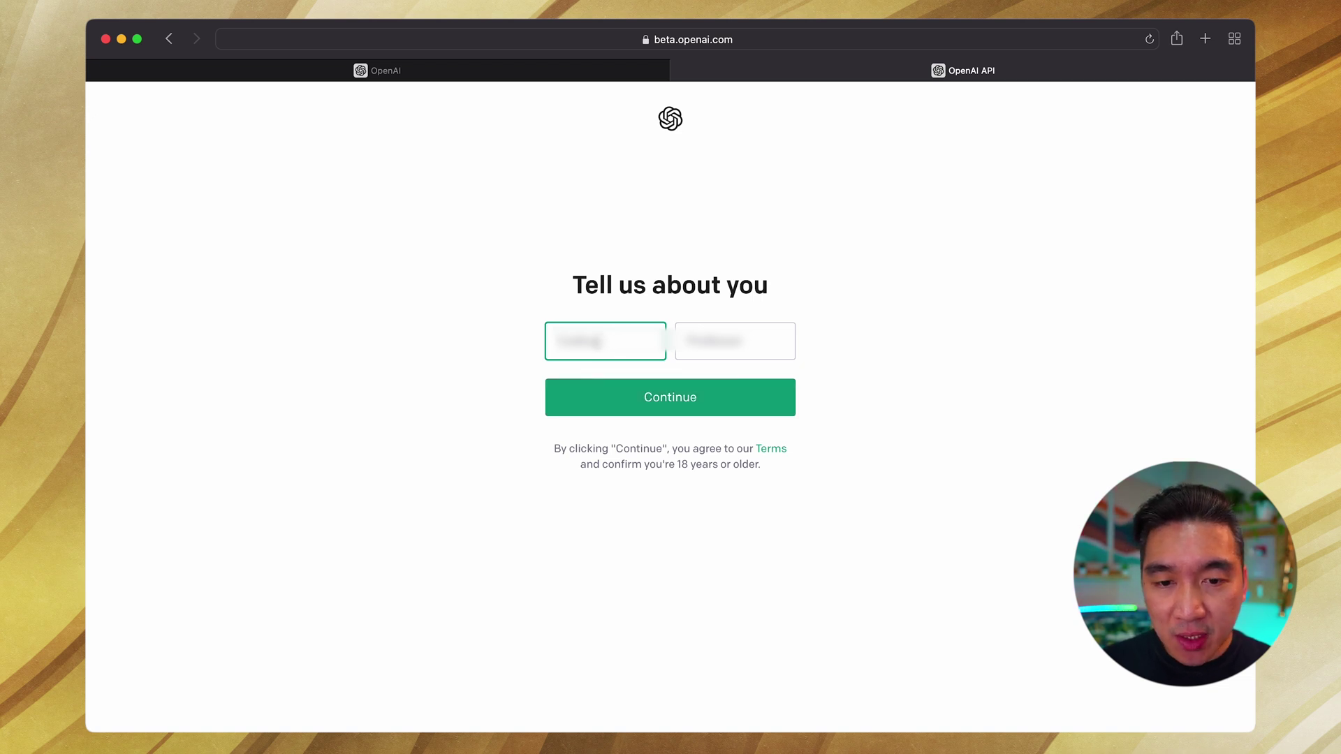
Step: Submit the name, enter the phone number, send the verification code and type the received code
click(627, 406)
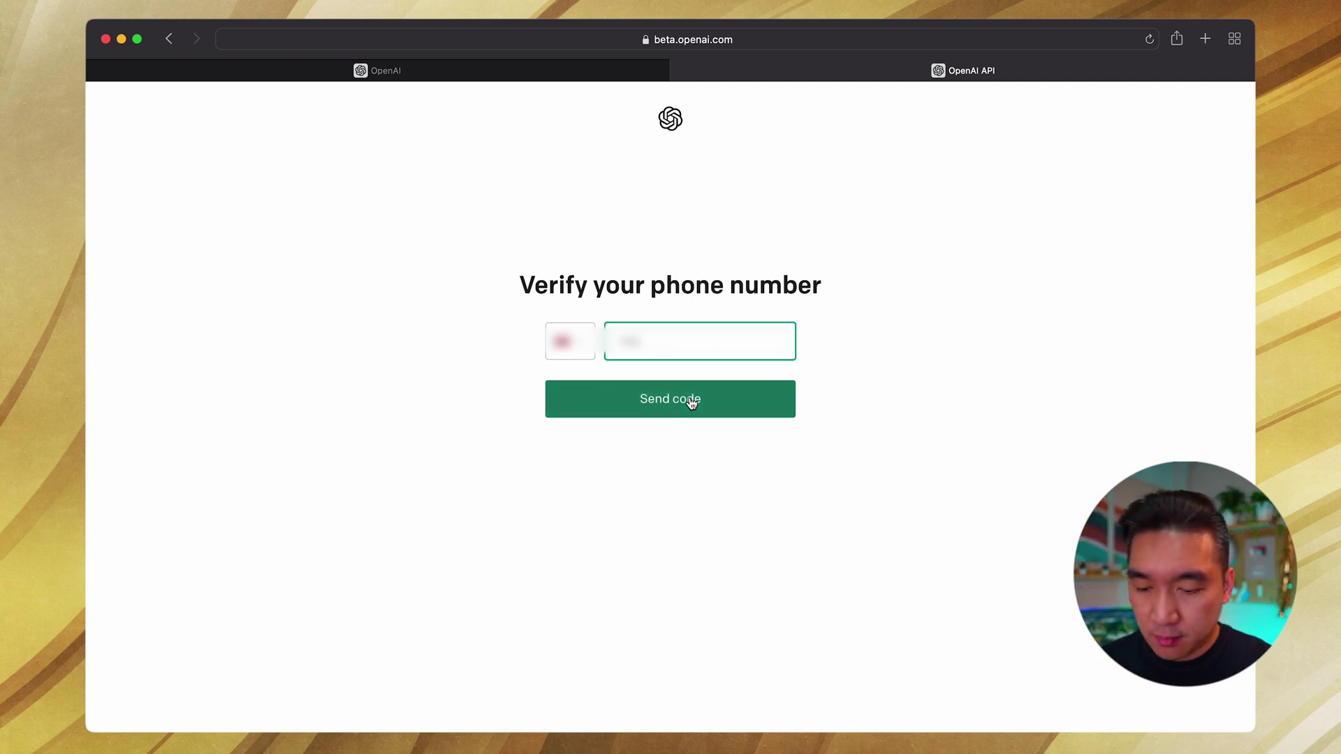
text(555)
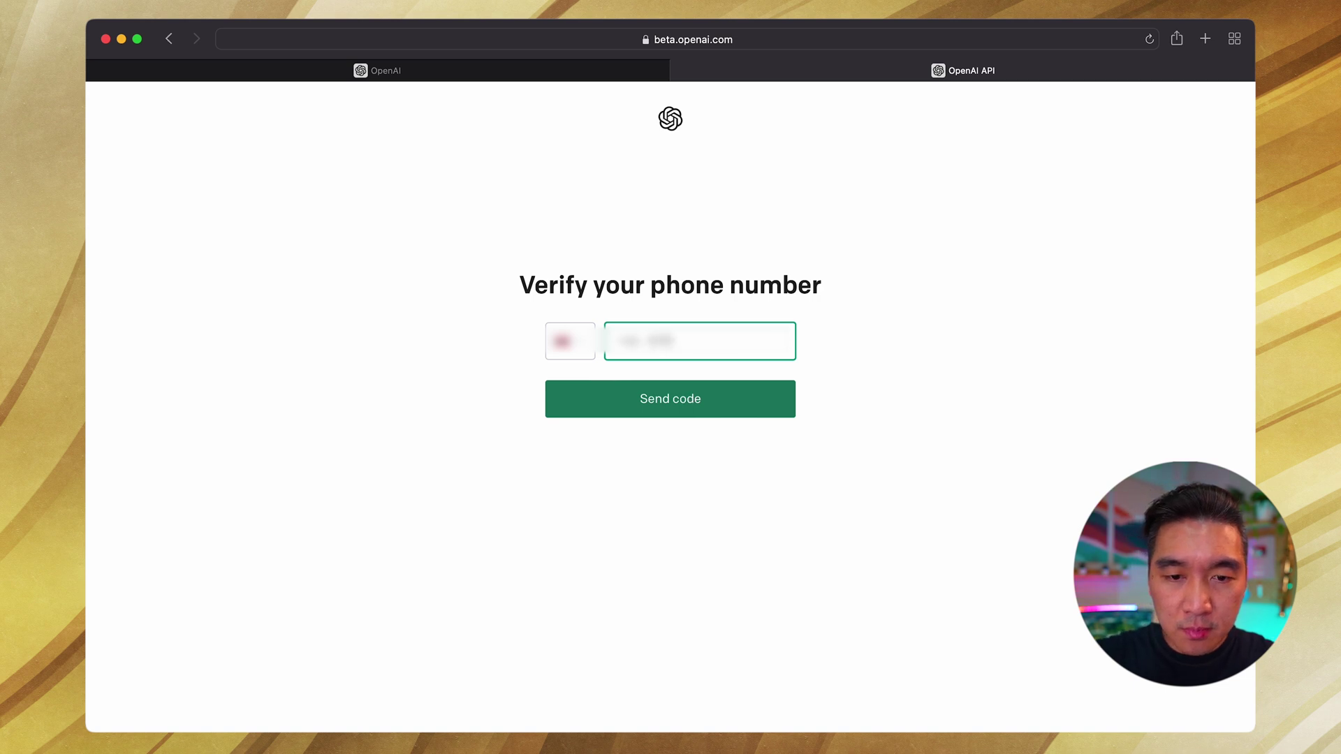
text(555)
click(704, 409)
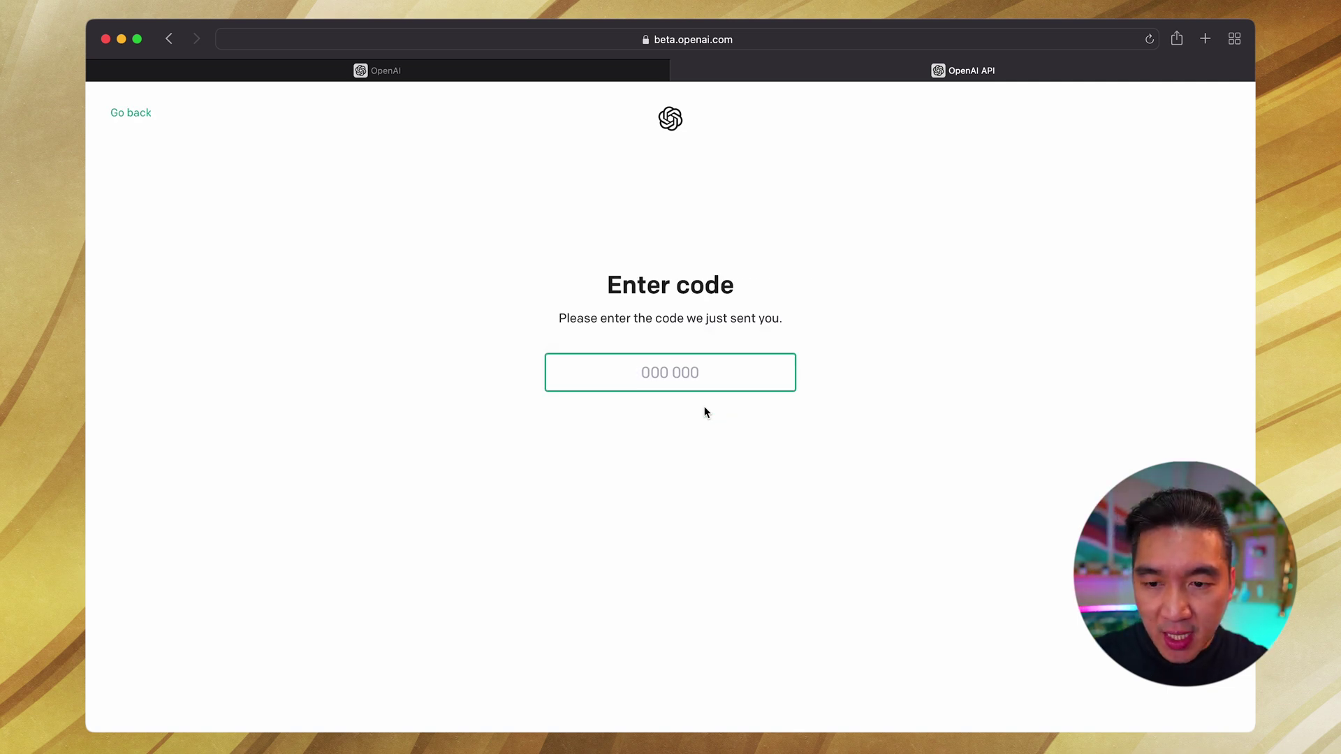
text(123)
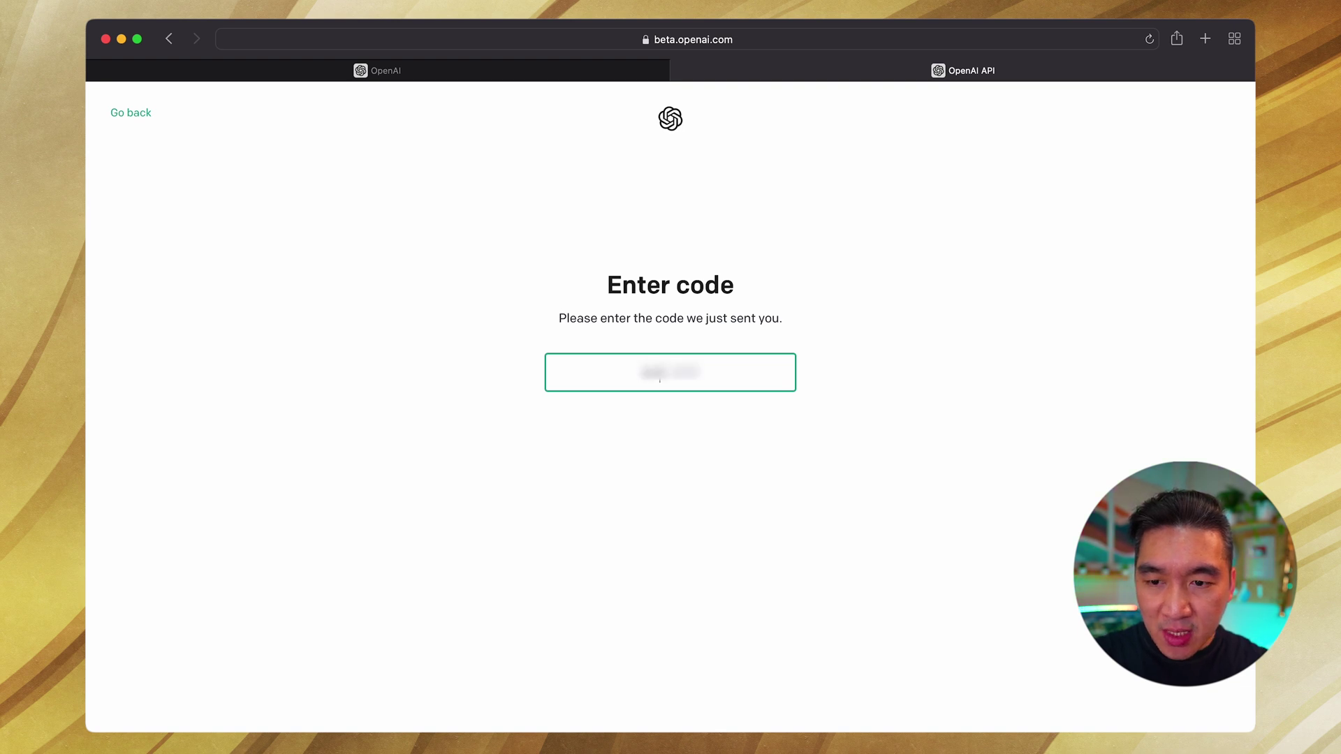
text(45)
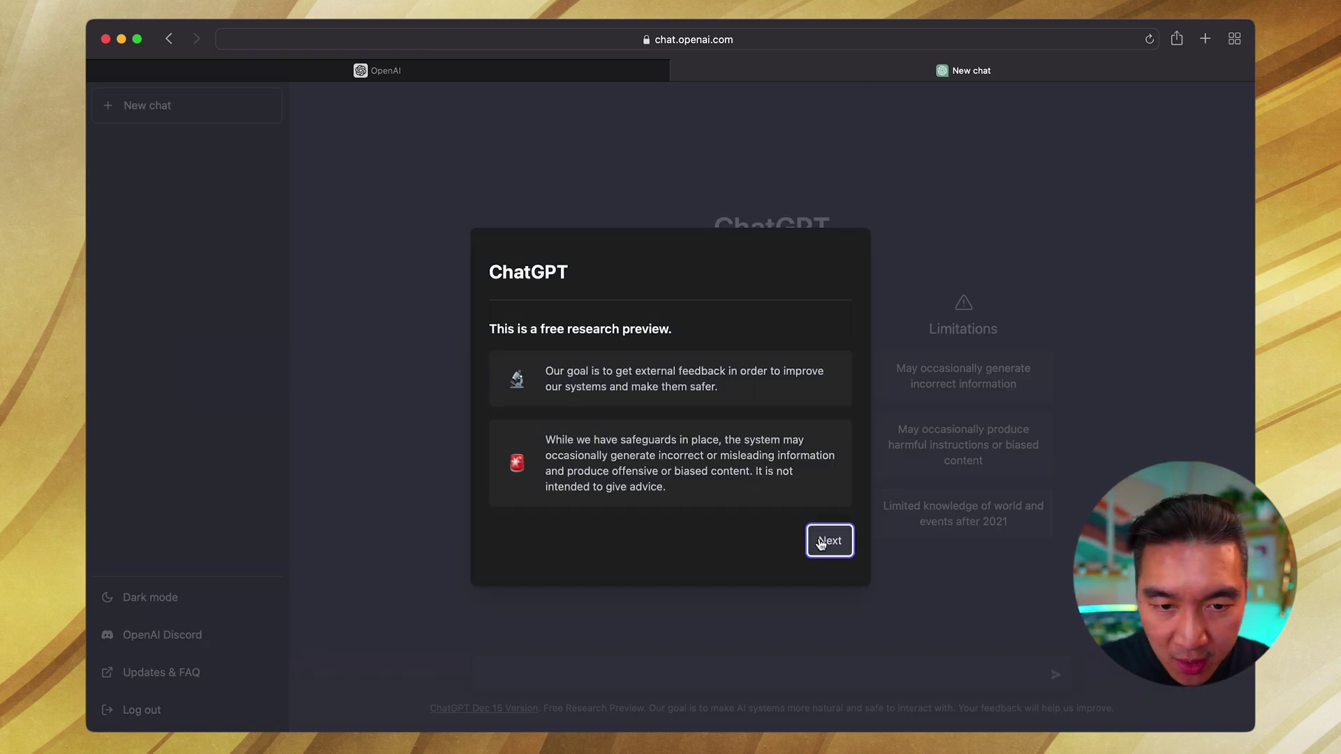
Step: Step through the data collection and feedback notices and finish ChatGPT's introduction
click(823, 544)
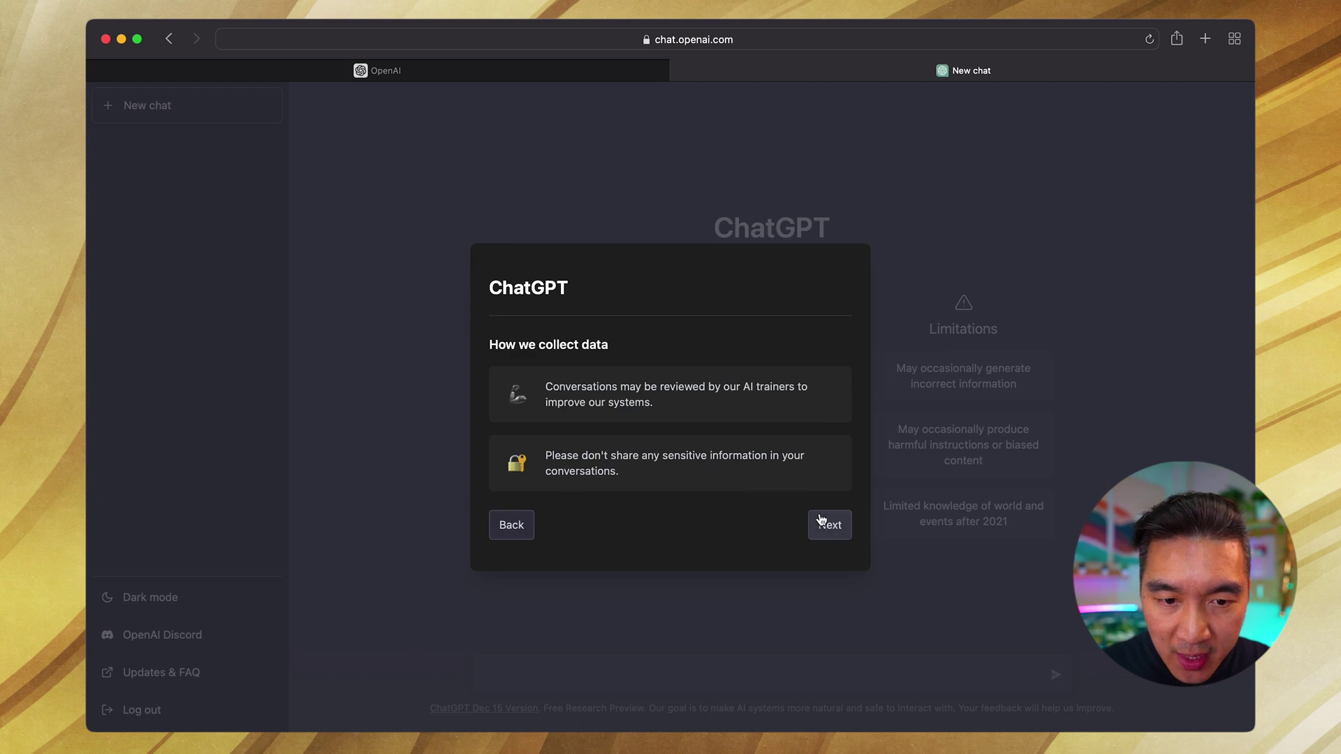
click(823, 529)
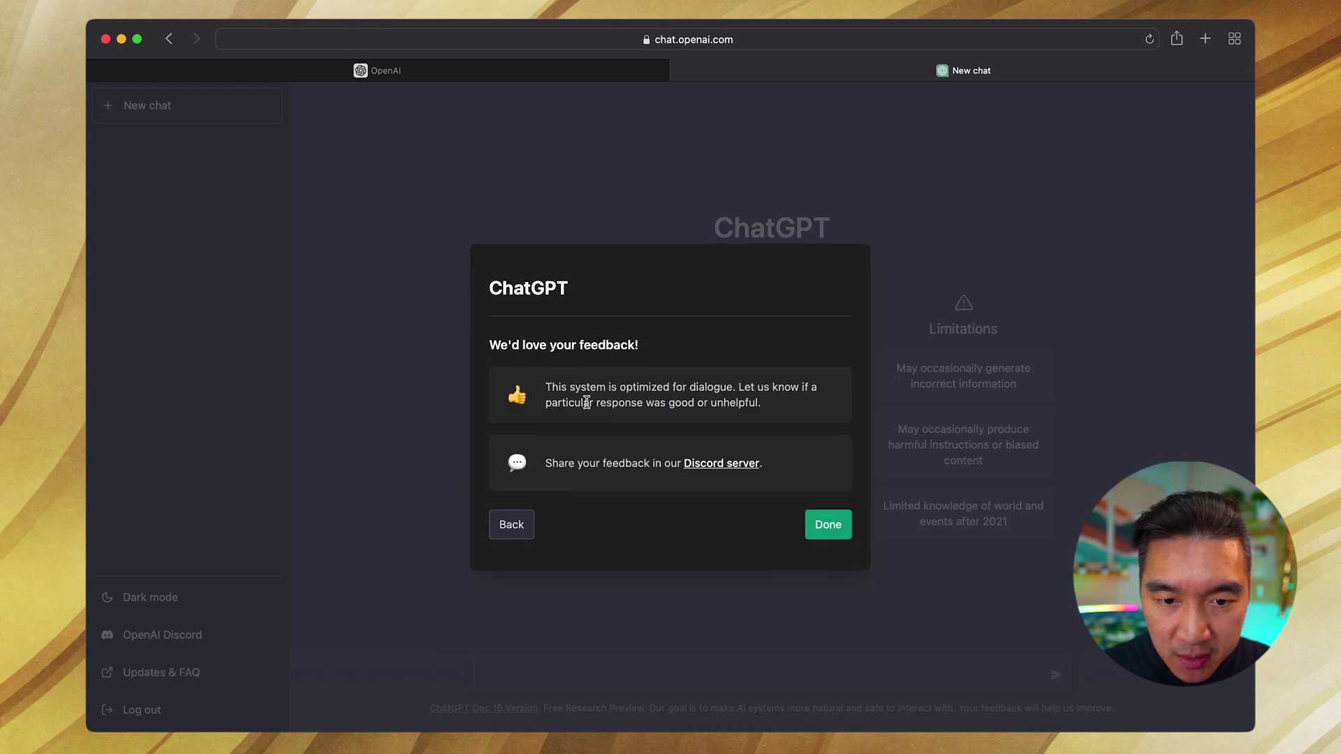
click(824, 528)
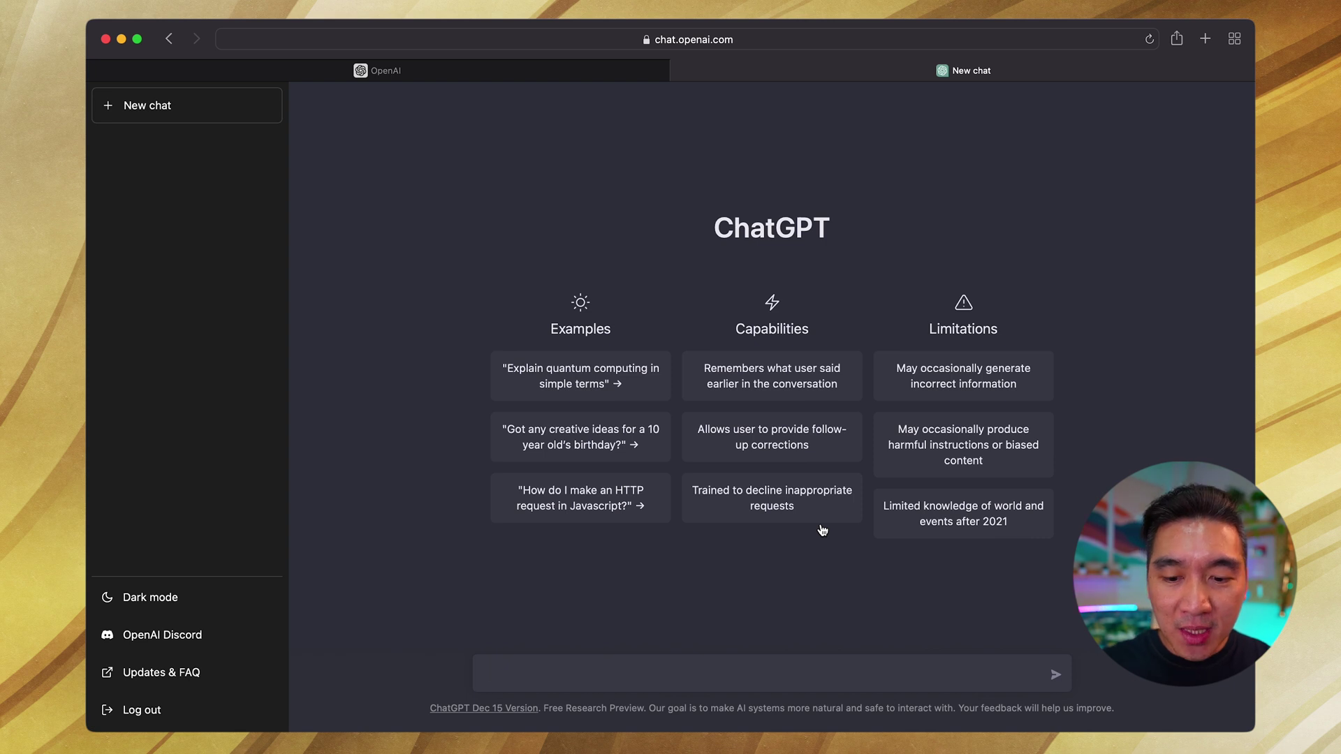
Step: Zoom the page in, start a new empty chat and switch ChatGPT to dark mode
key(super+equal)
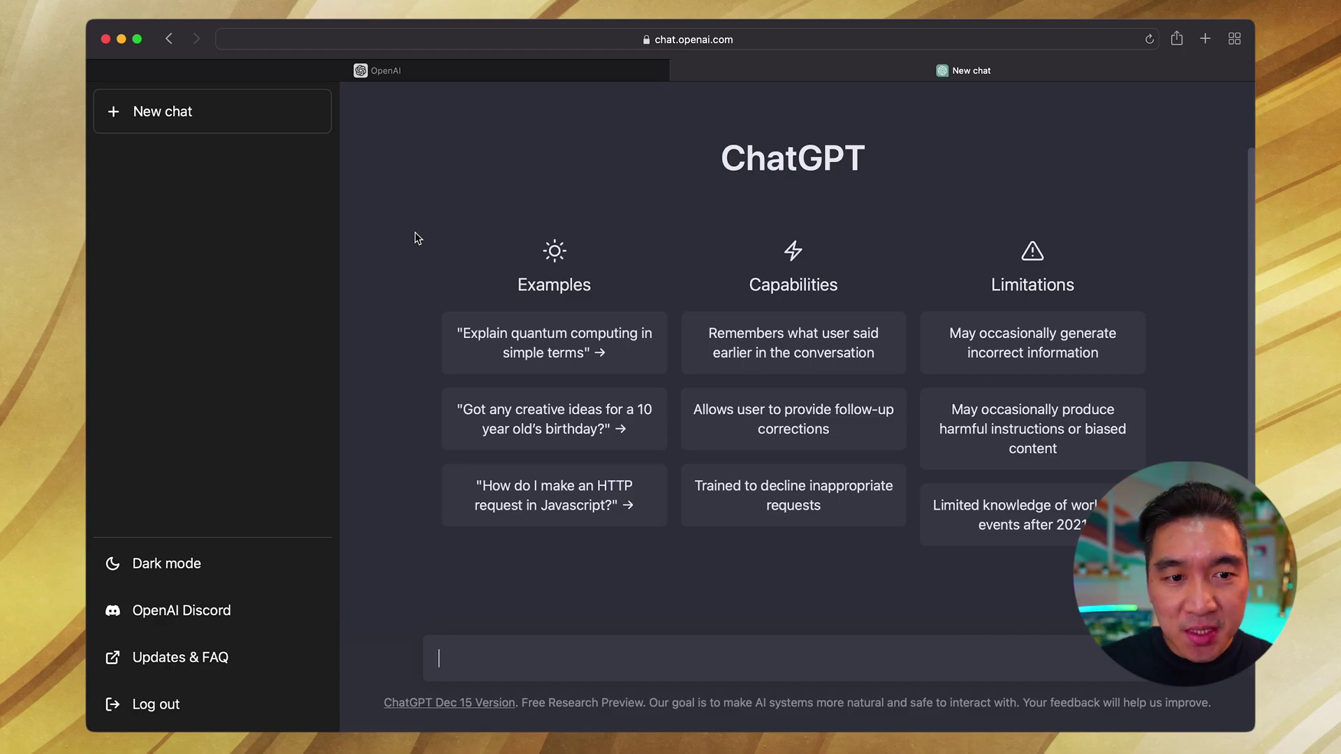
click(184, 113)
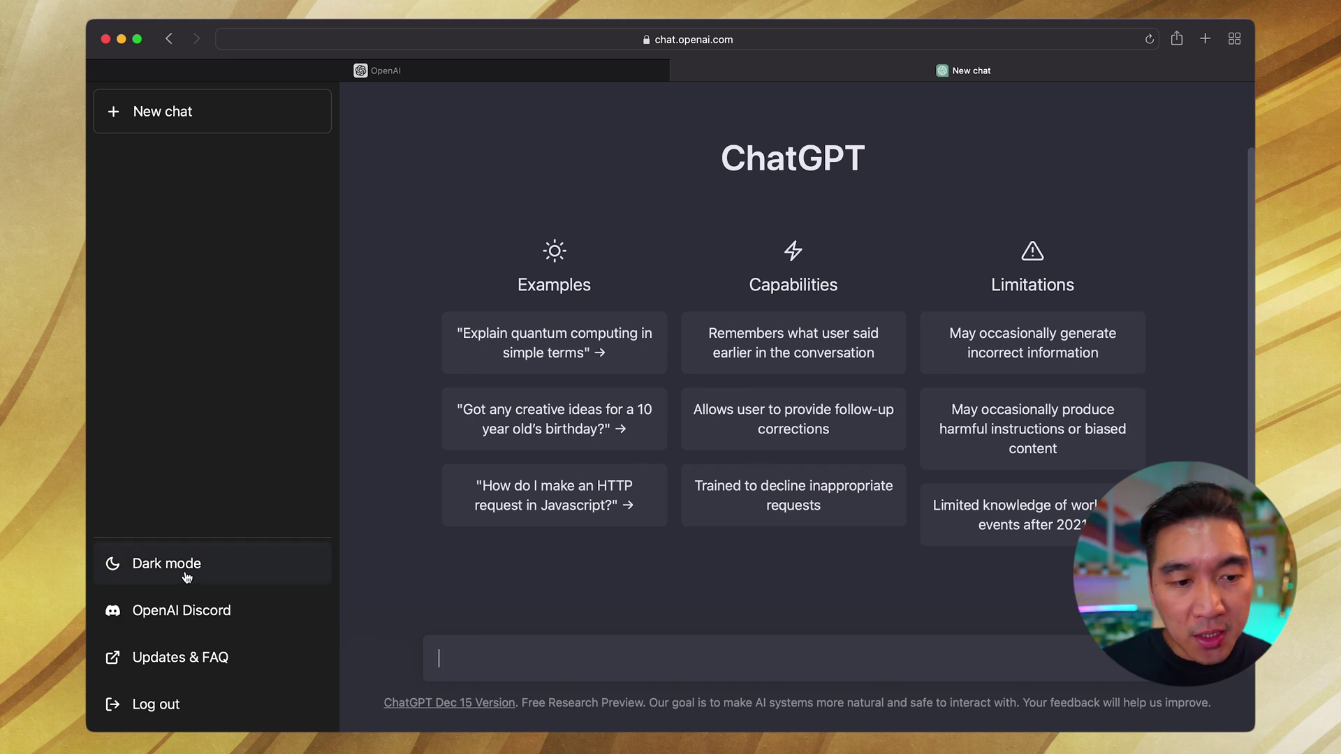
click(216, 571)
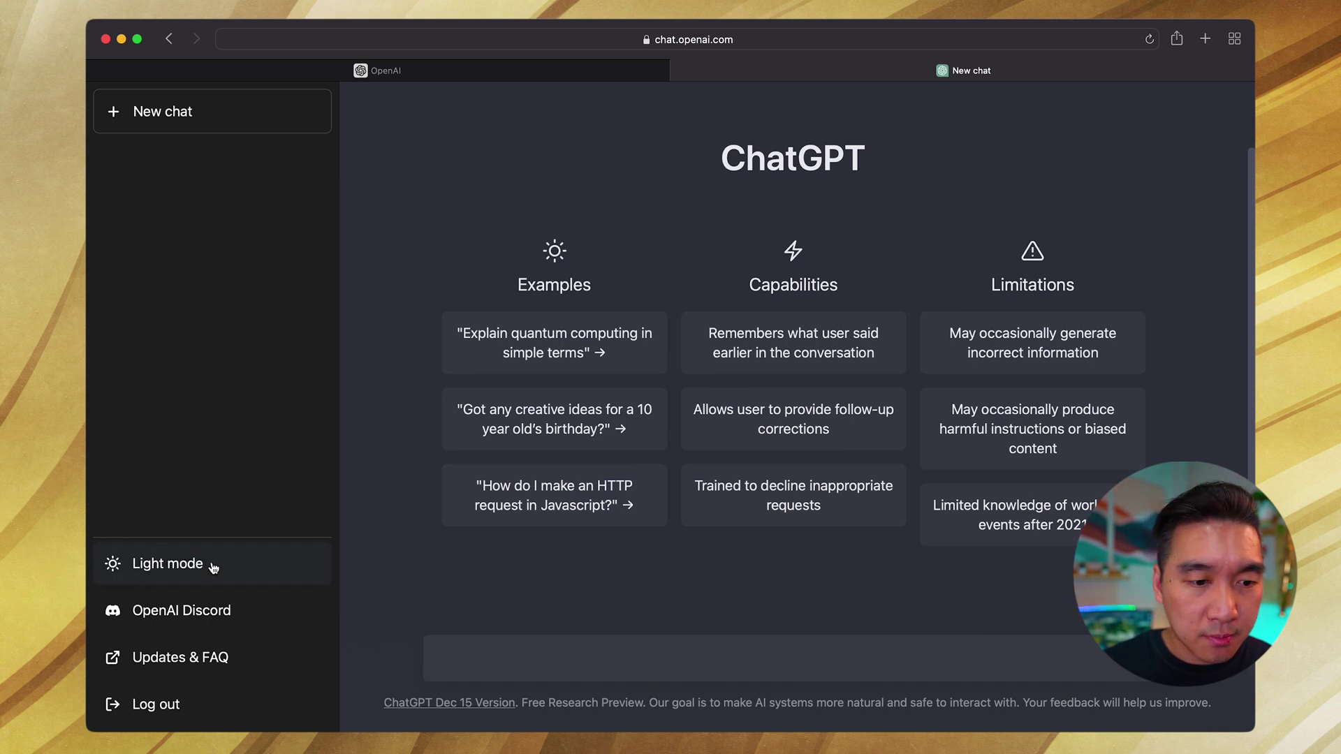
Step: Switch ChatGPT back to Light mode from the lower sidebar
click(210, 565)
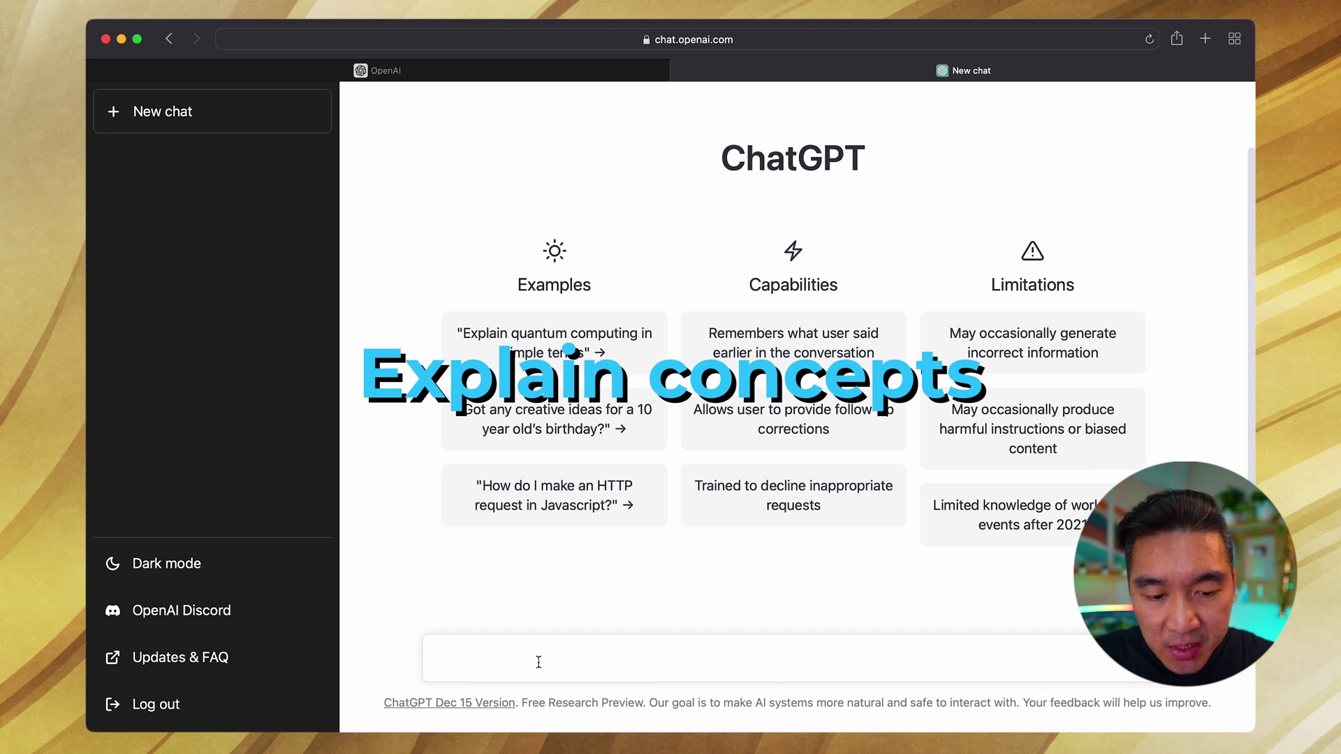
Step: Ask ChatGPT 'Explain data science in simple terms.', correcting a misspelling before sending
text(Explain data si)
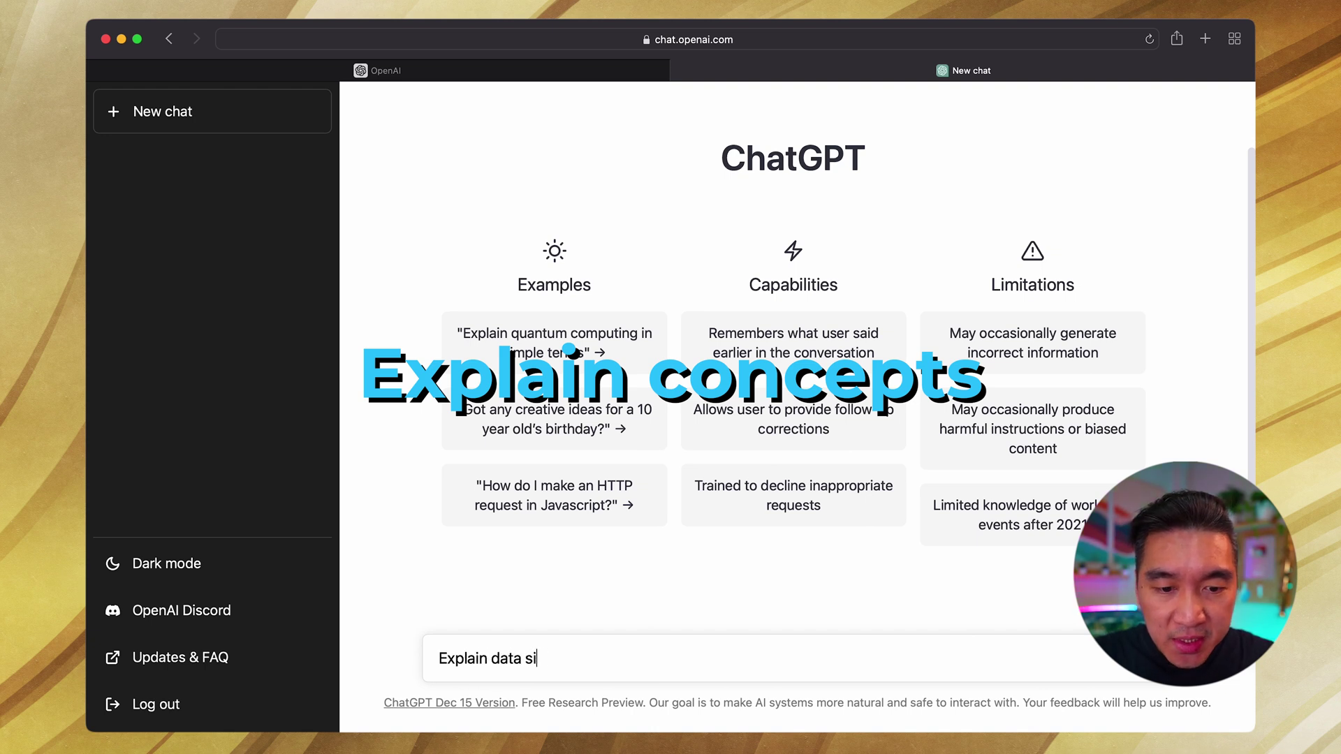
key(BackSpace)
text(cience in smple)
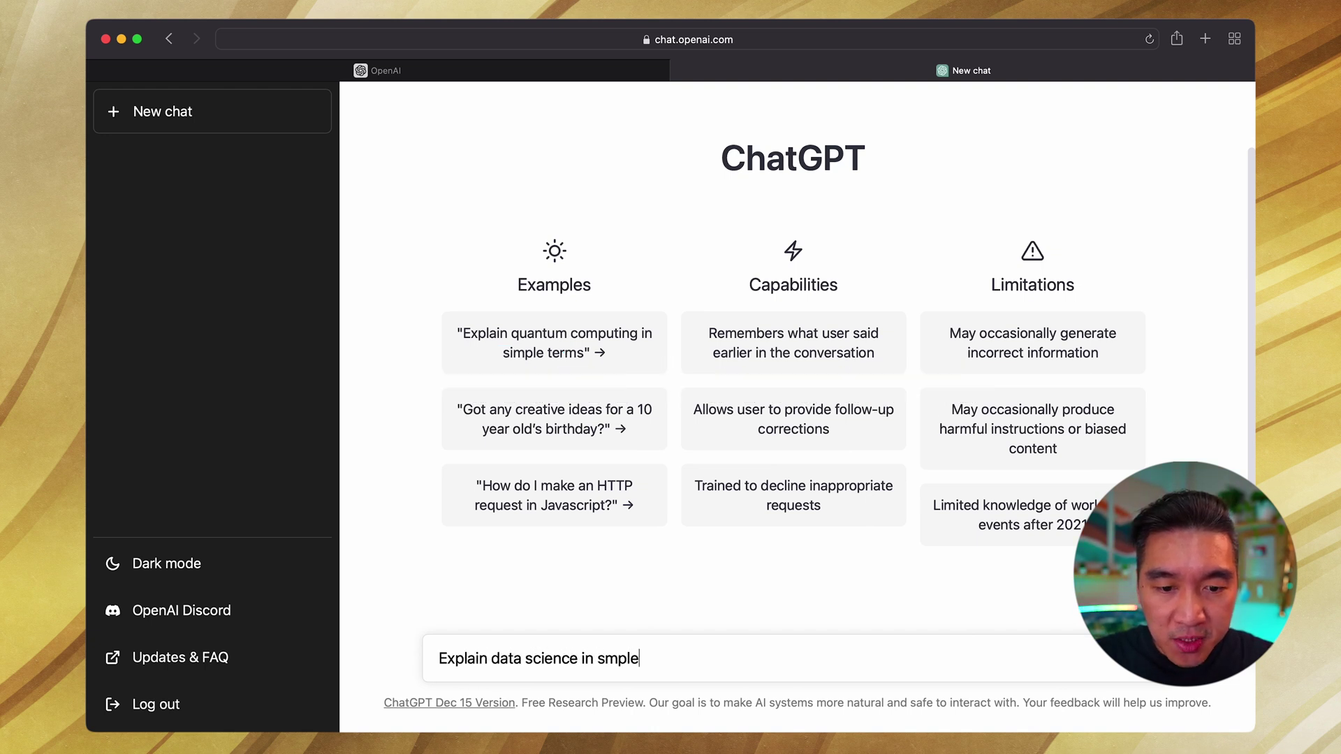
key(BackSpace)
key(BackSpace)
key(BackSpace)
key(BackSpace)
text(imple terms)
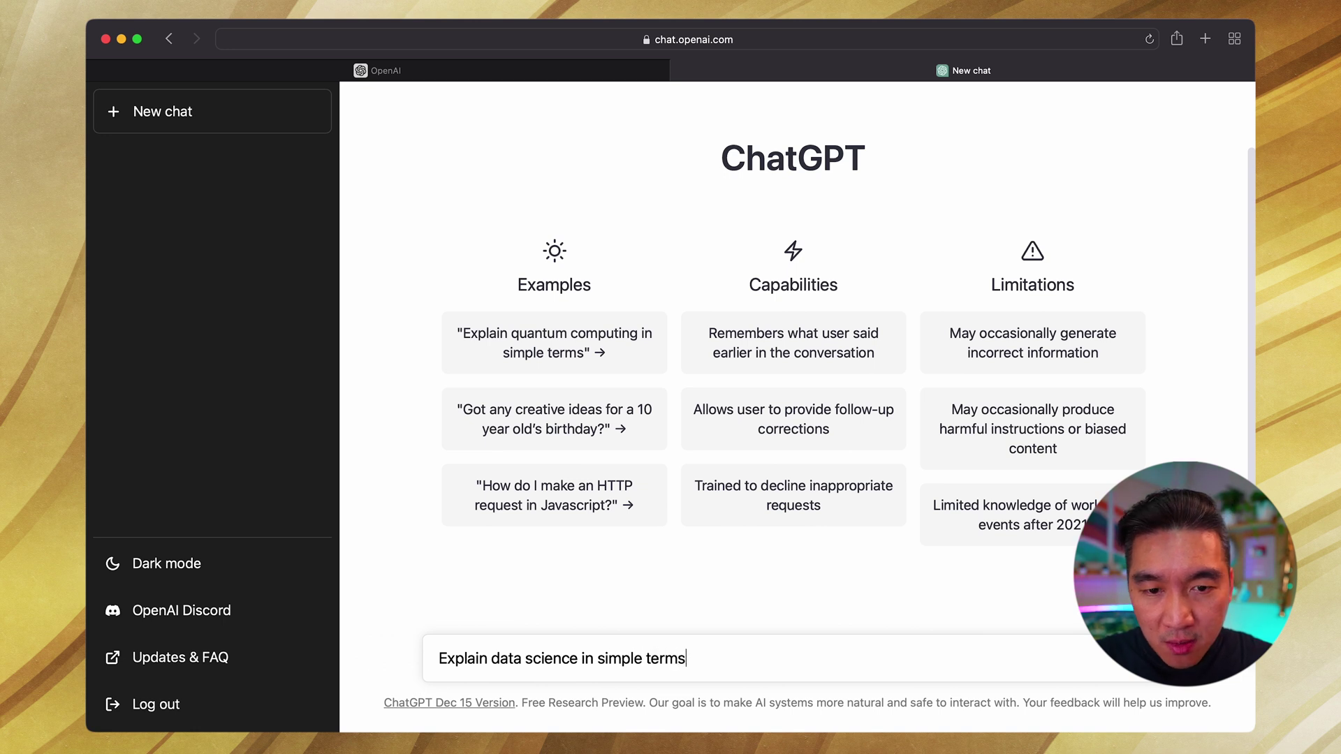
text(.)
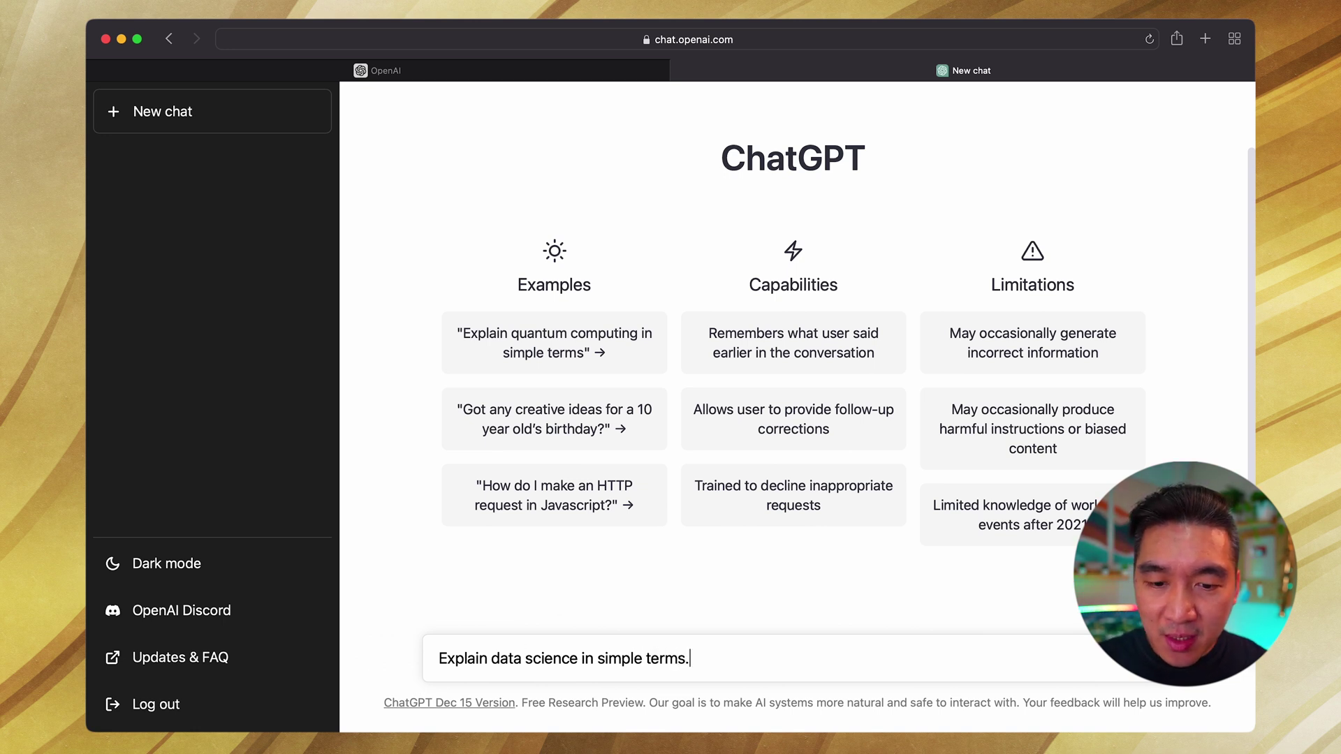
key(Return)
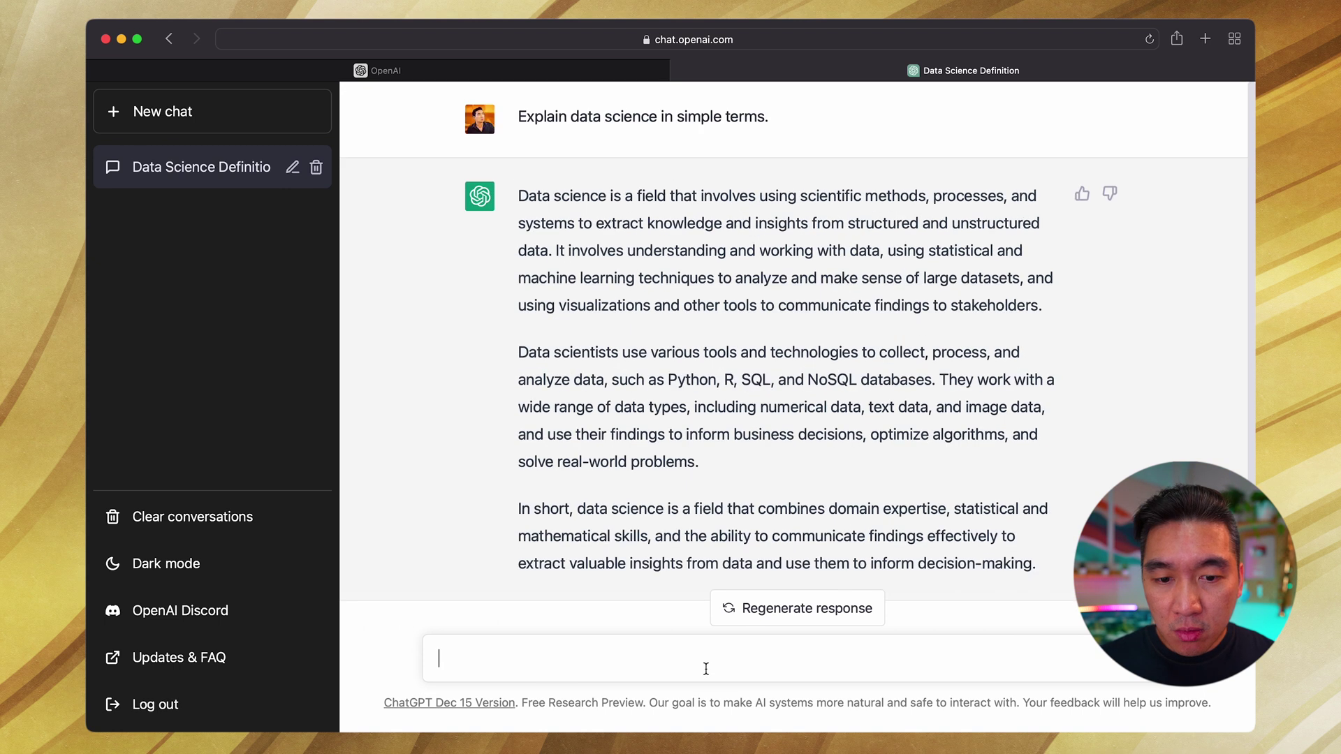
Step: Regenerate the data science answer for a second version, then return to the message box
click(789, 621)
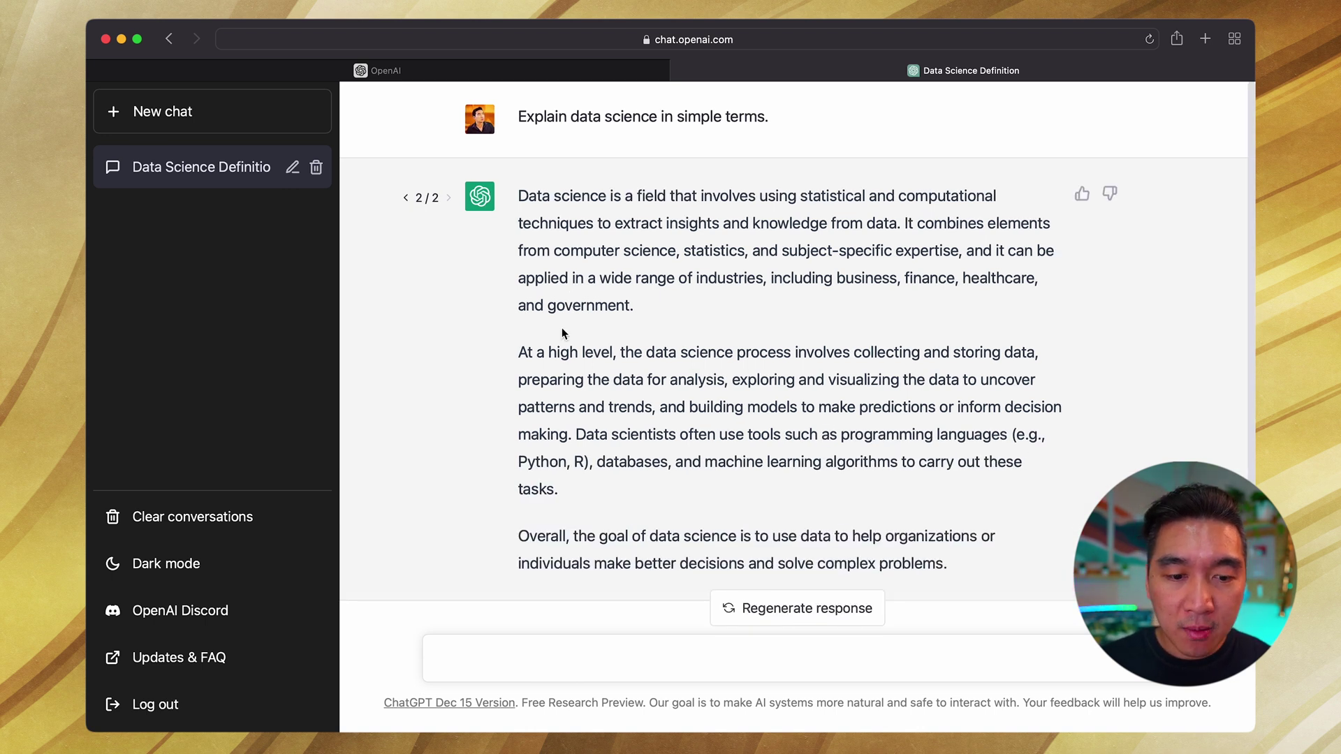
click(468, 658)
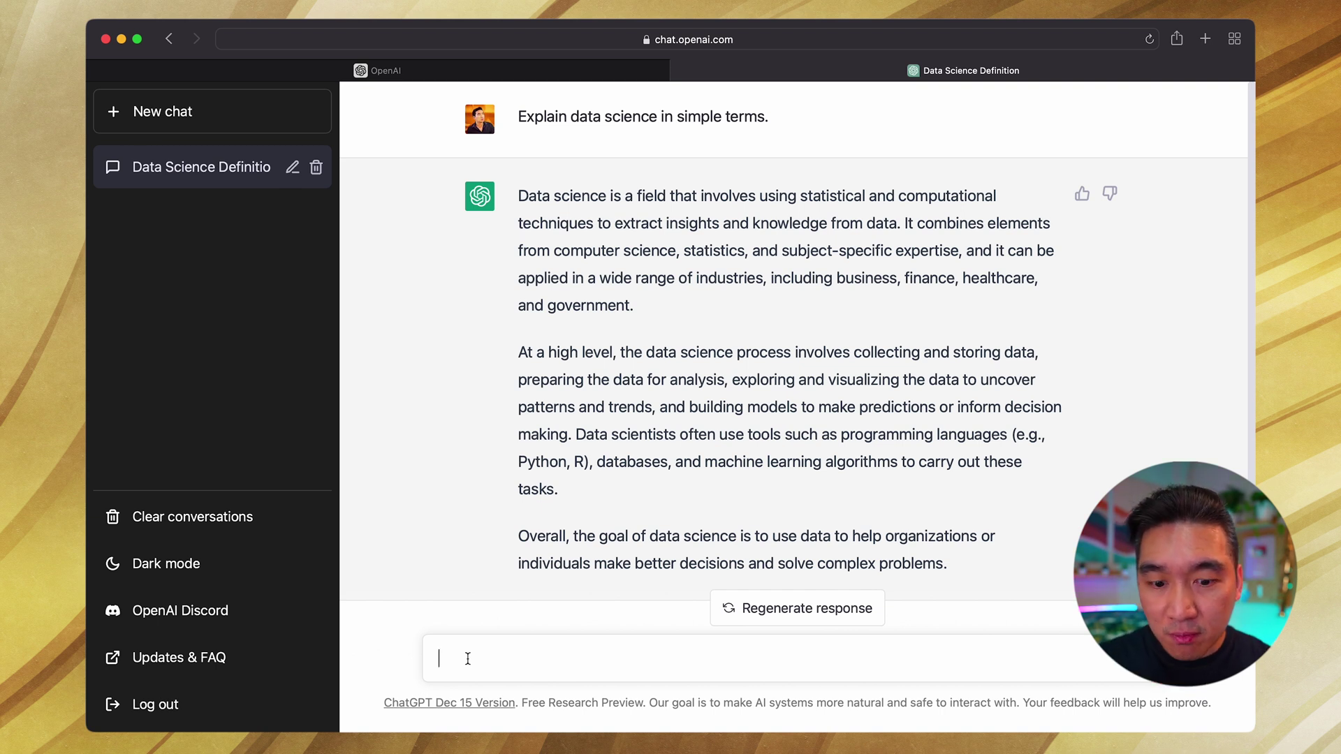
Step: Send 'Make this more concise' and review ChatGPT's shorter one-paragraph definition
text(Make )
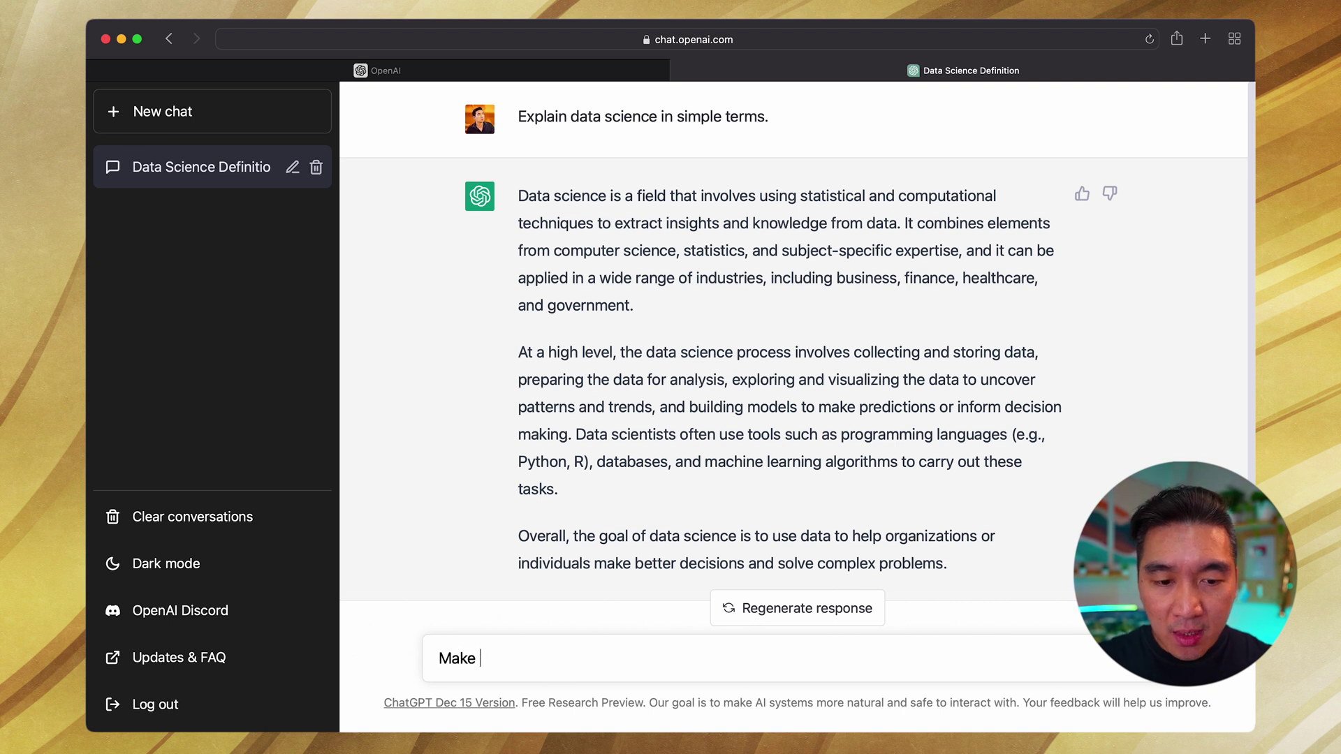
text(this more concise.)
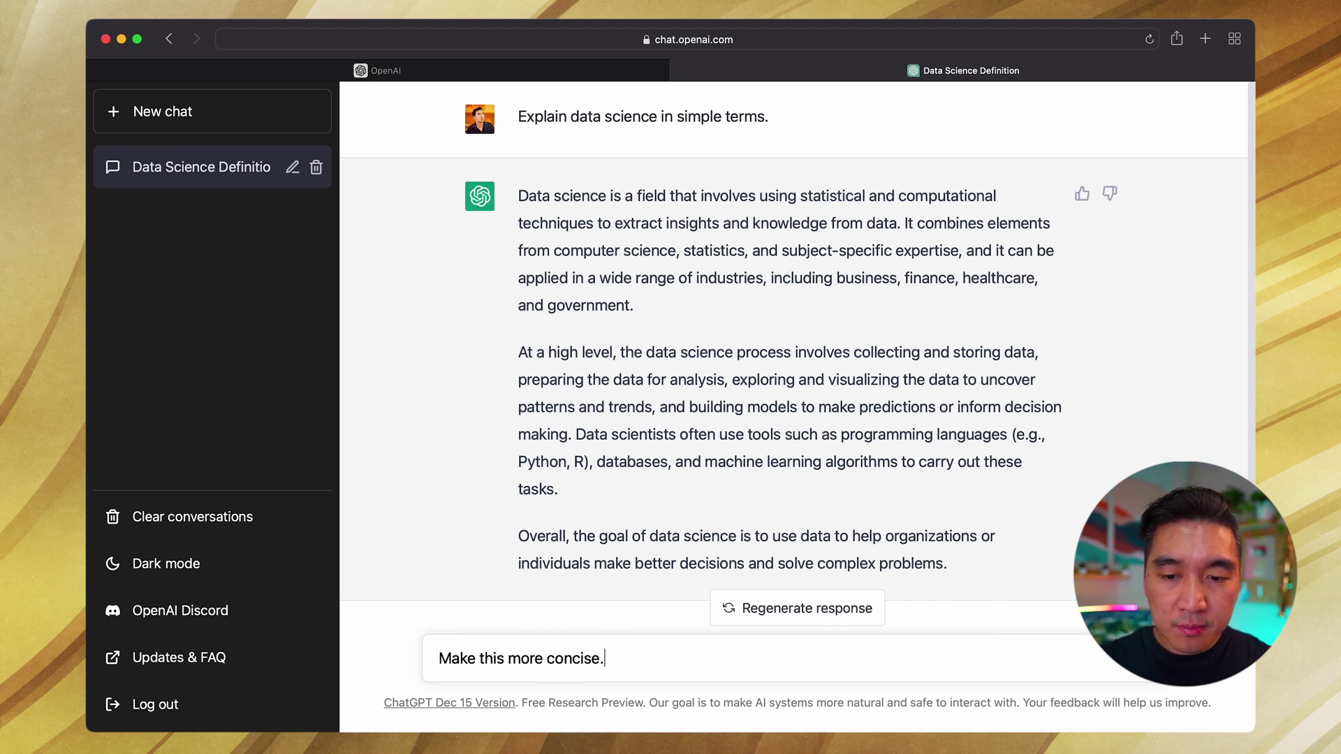
key(Return)
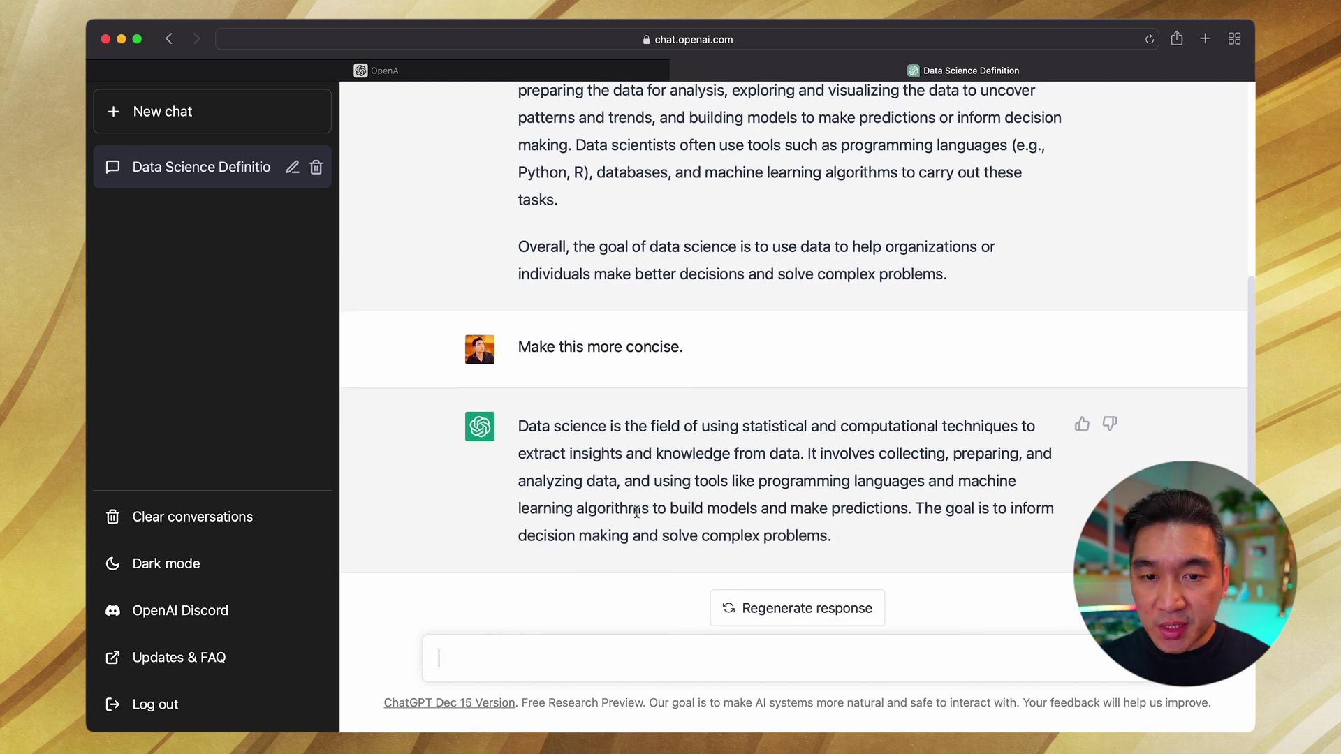
scroll(718, 320, up, 1)
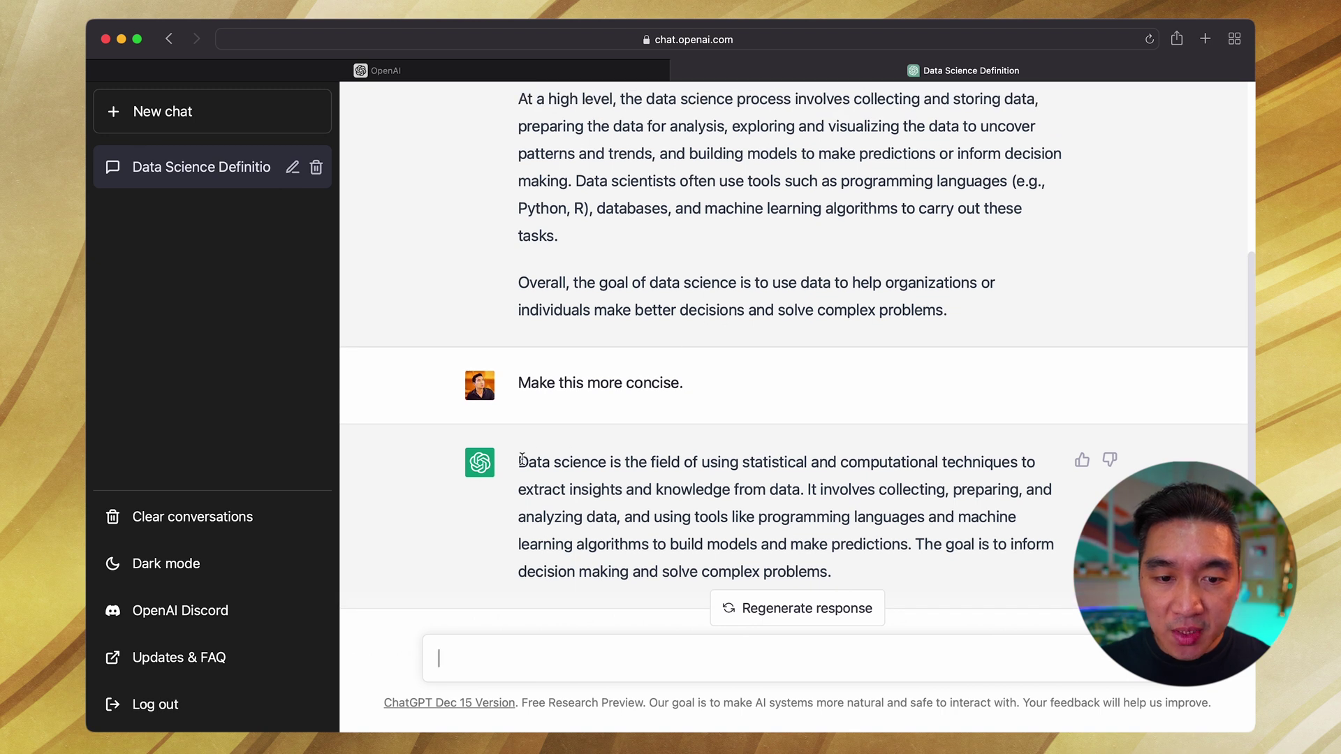
drag(521, 461, 859, 568)
click(859, 568)
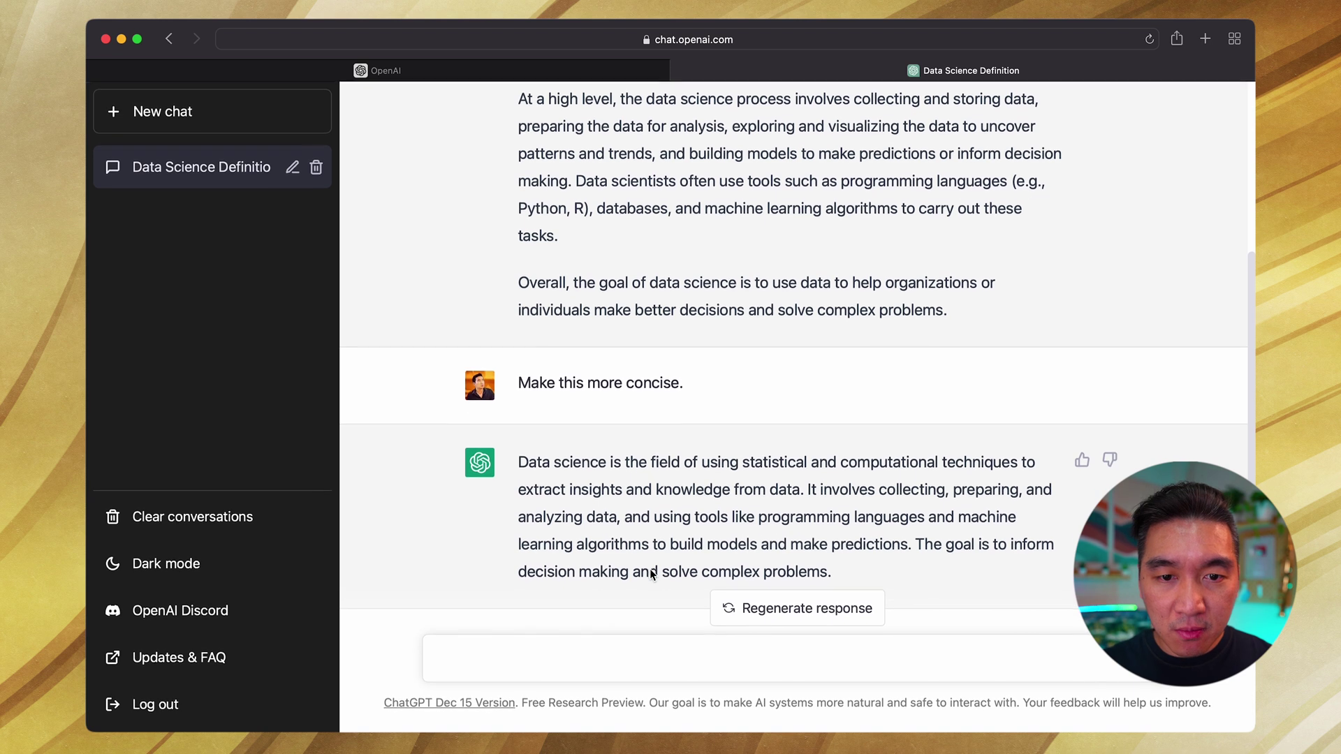
scroll(650, 573, up, 5)
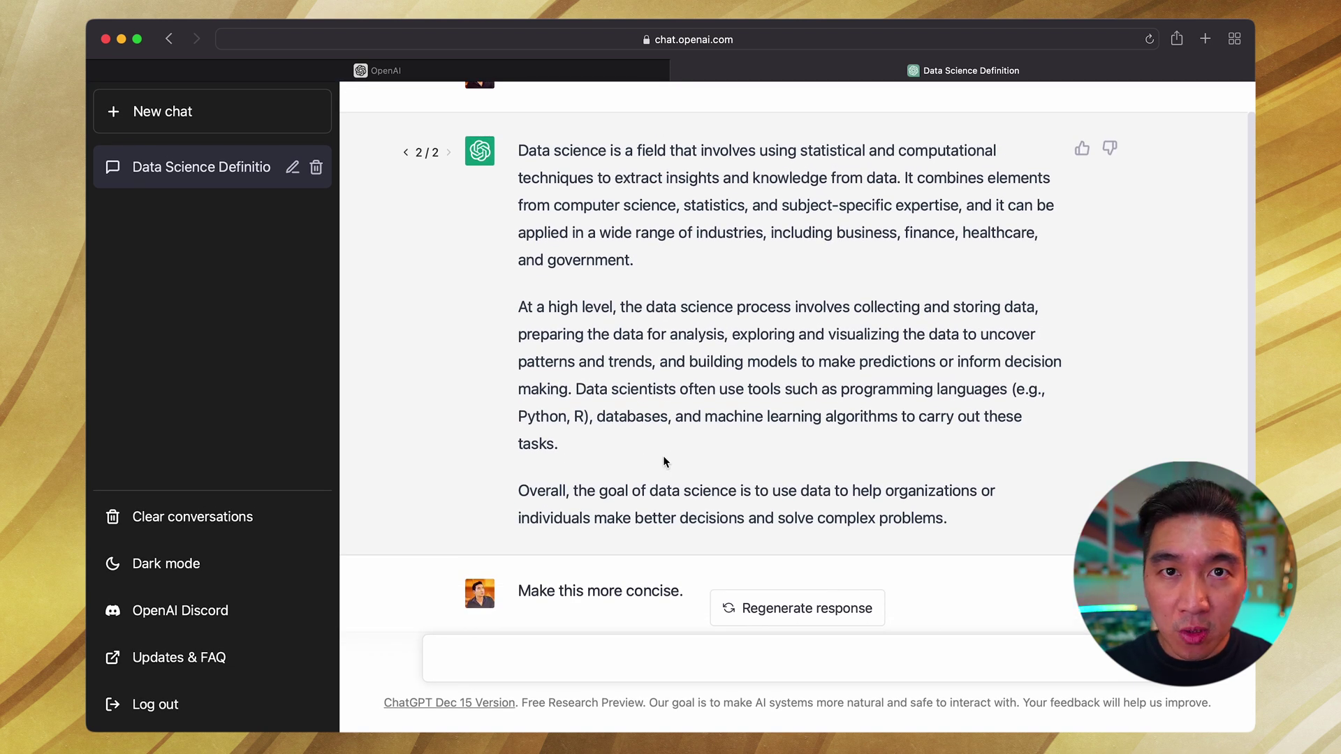
Step: Ask 'Make a list of 10 common applications of data science:' and review the numbered reply
scroll(663, 461, down, 5)
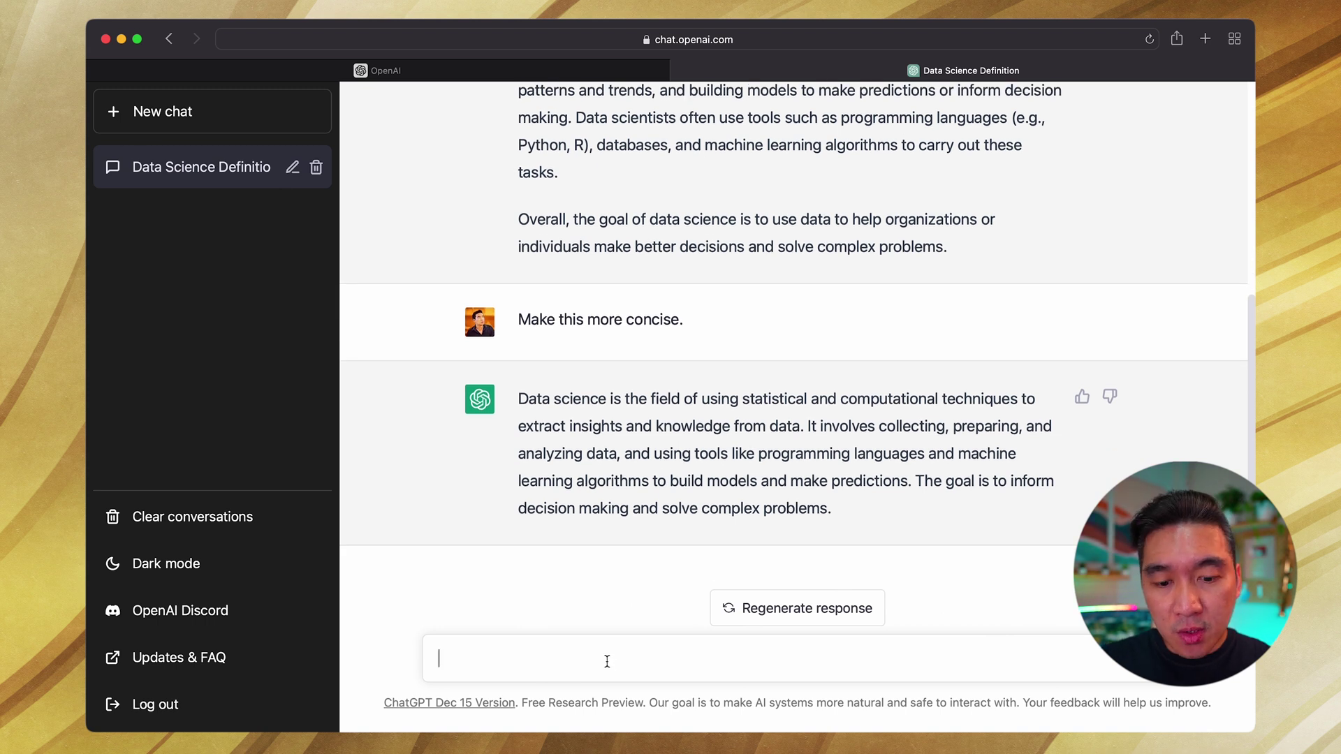
text(Make)
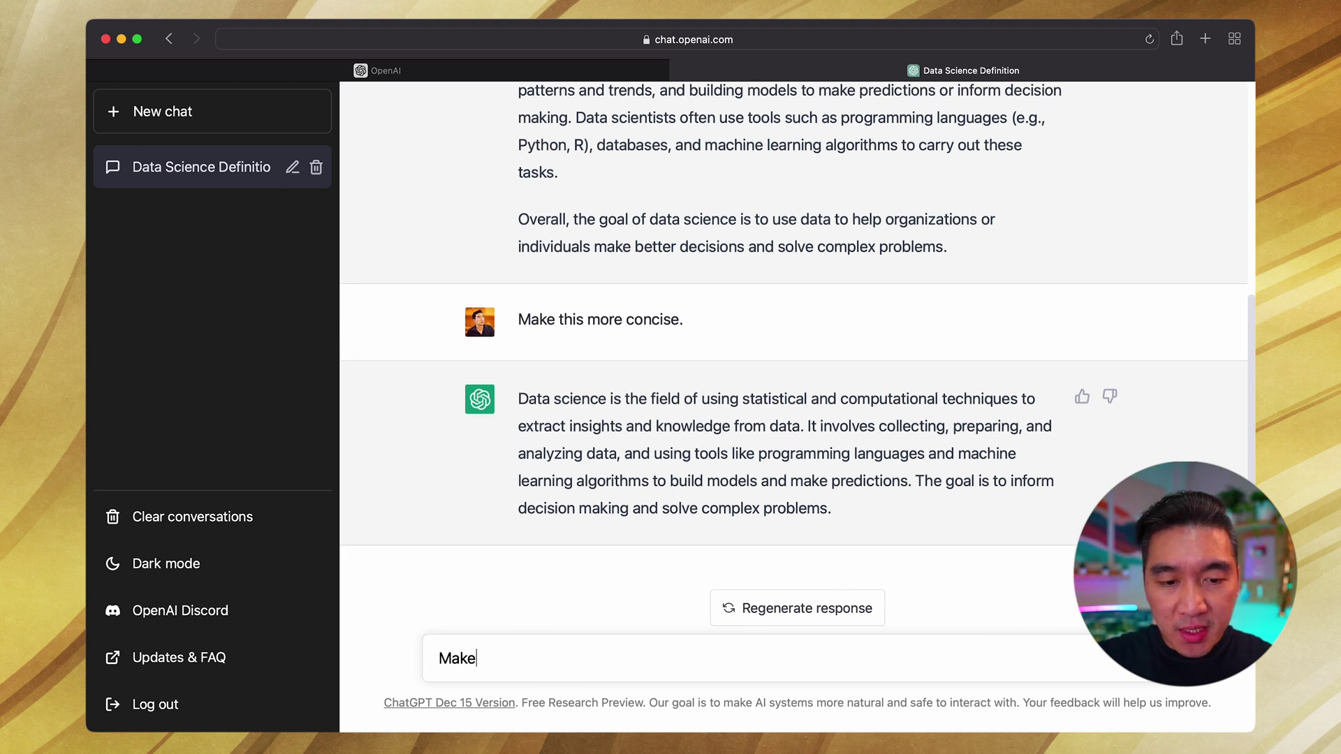
text( a list of 10 common)
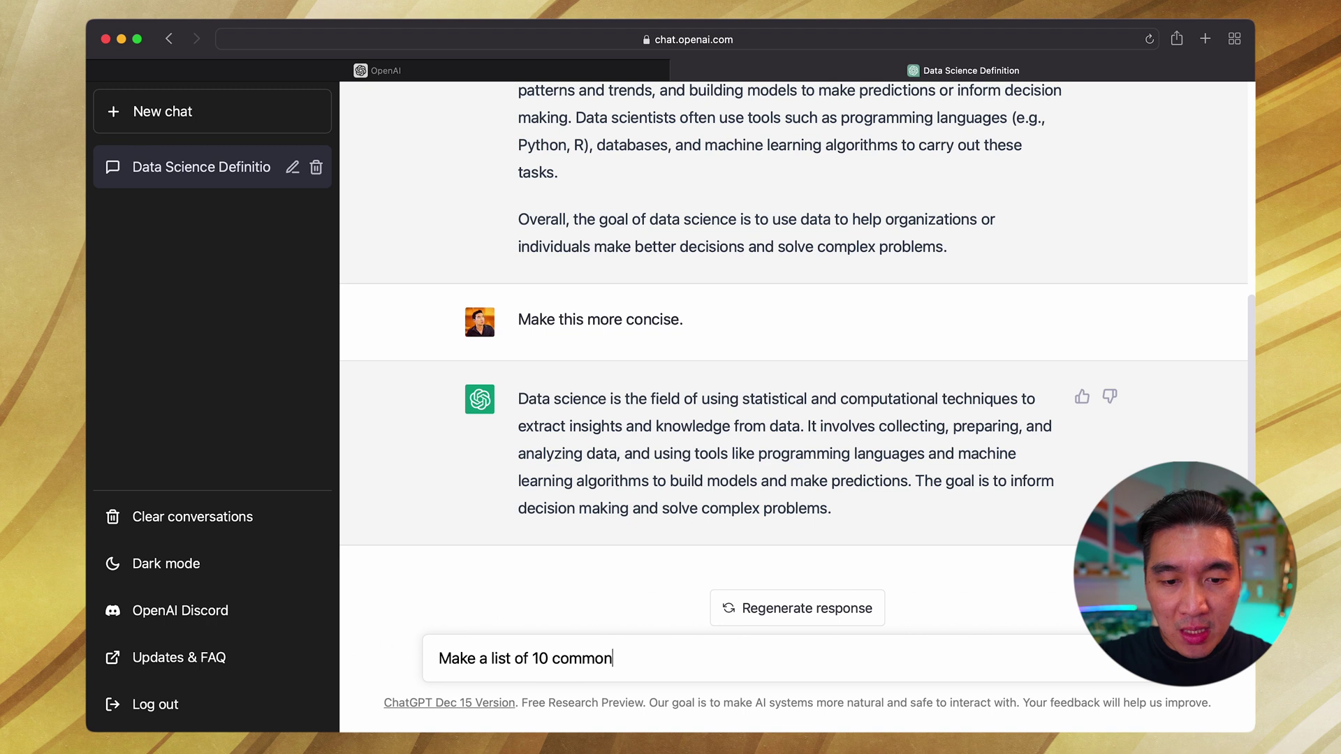
text( applications of data science:)
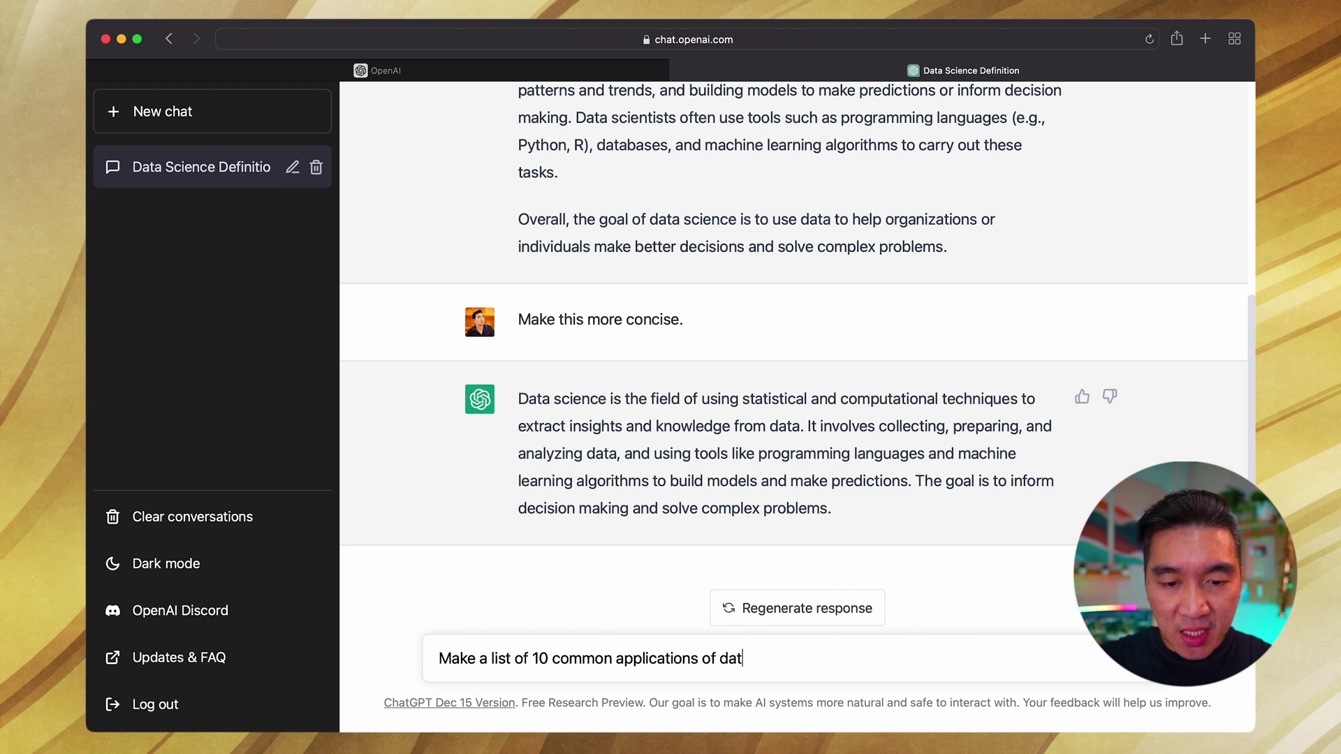
key(Return)
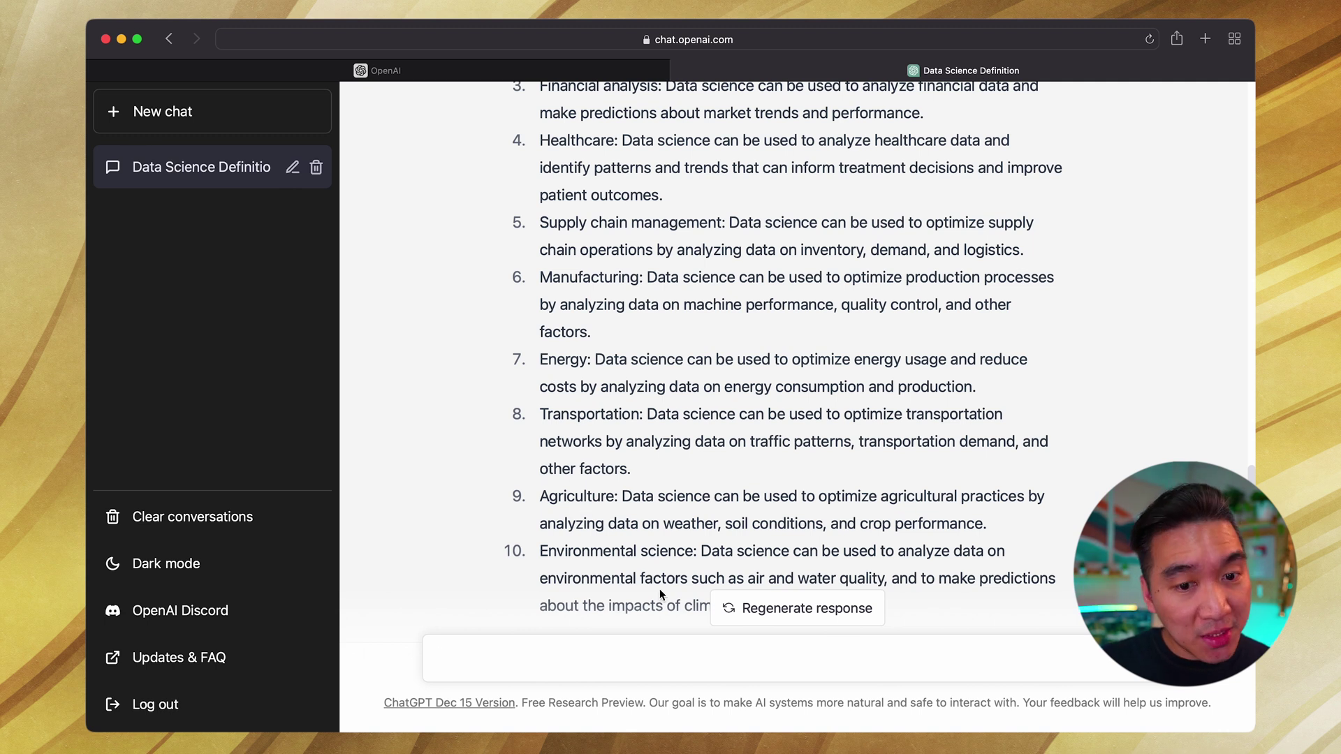
scroll(659, 507, up, 5)
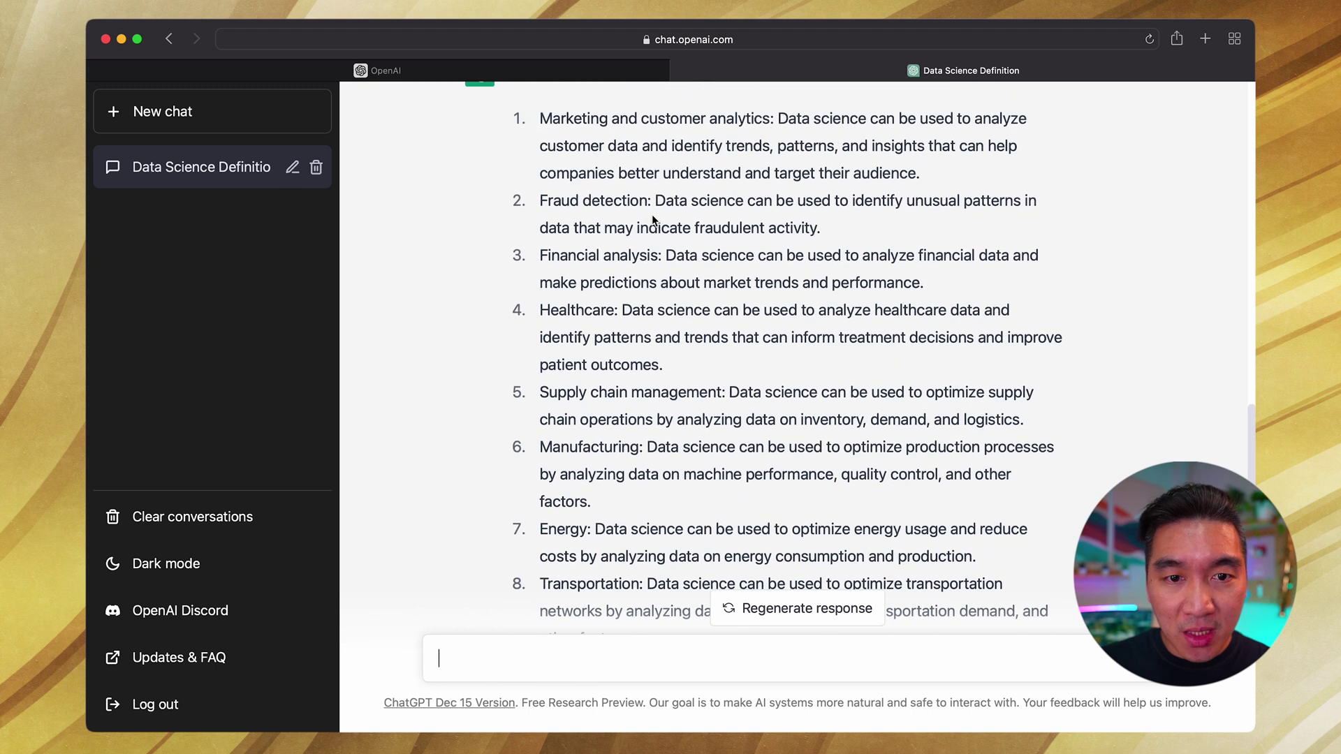
scroll(653, 220, up, 1)
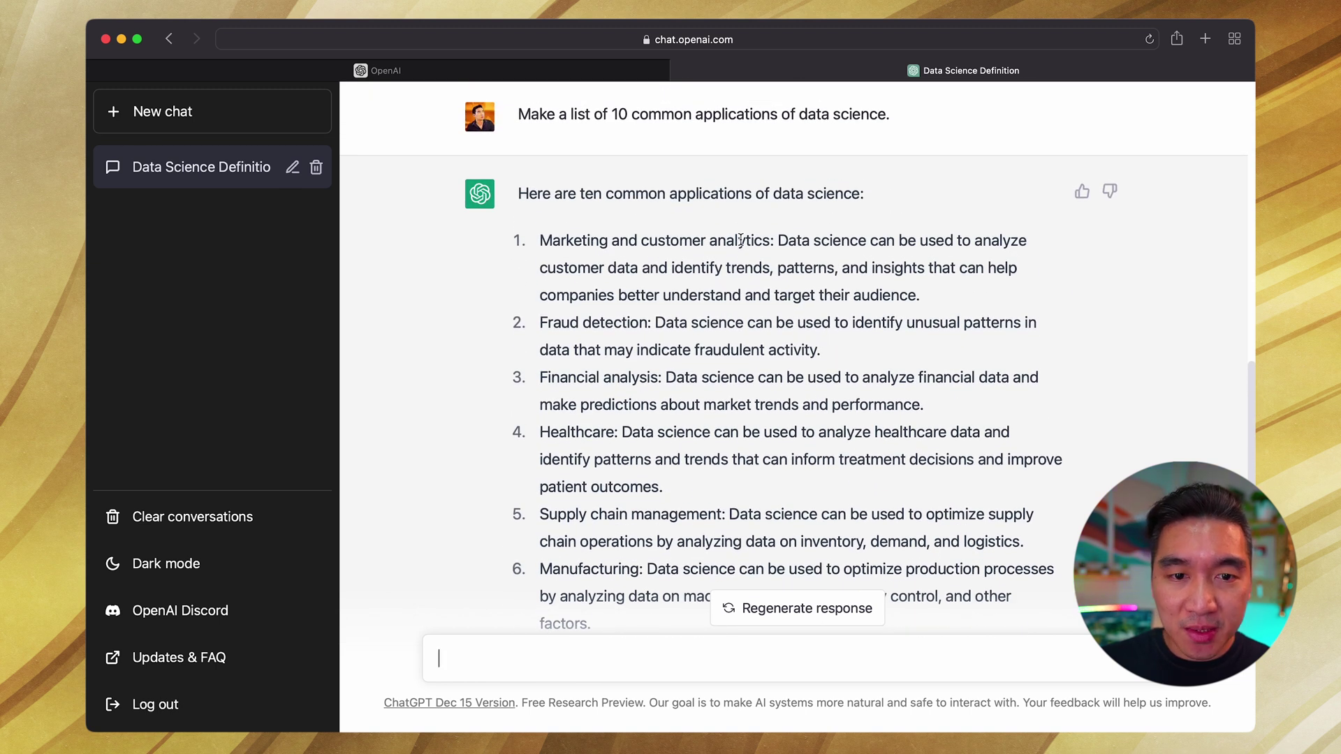
scroll(742, 240, up, 10)
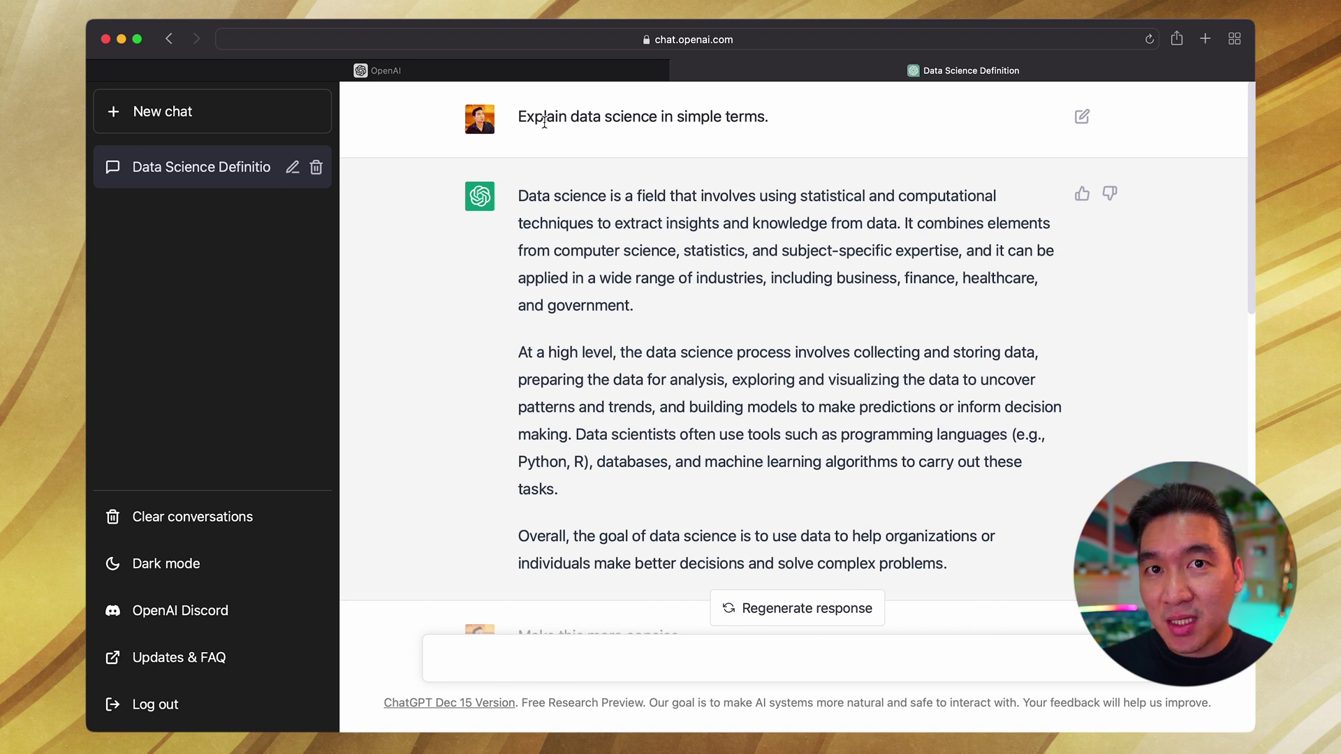
click(195, 168)
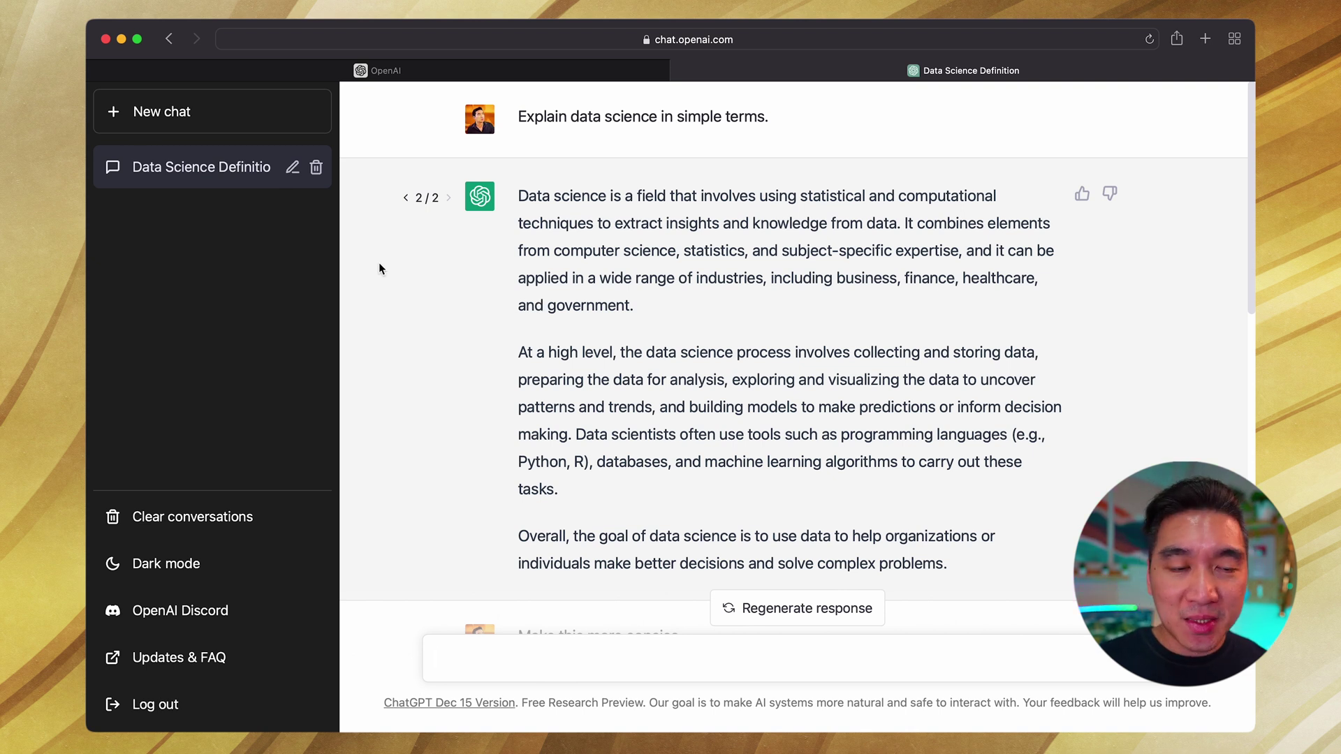
Step: In a new chat, send 'Make an outline for a blog post about data science.'
click(199, 117)
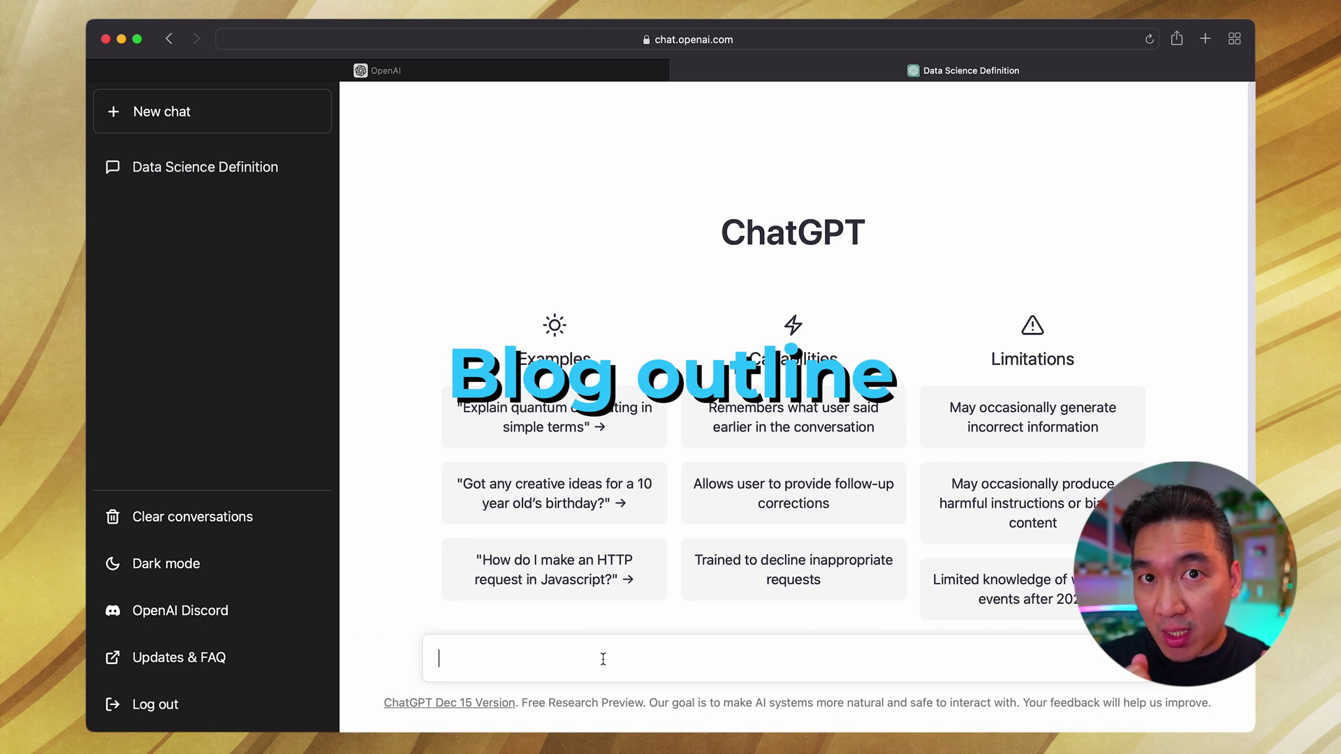
text(Make )
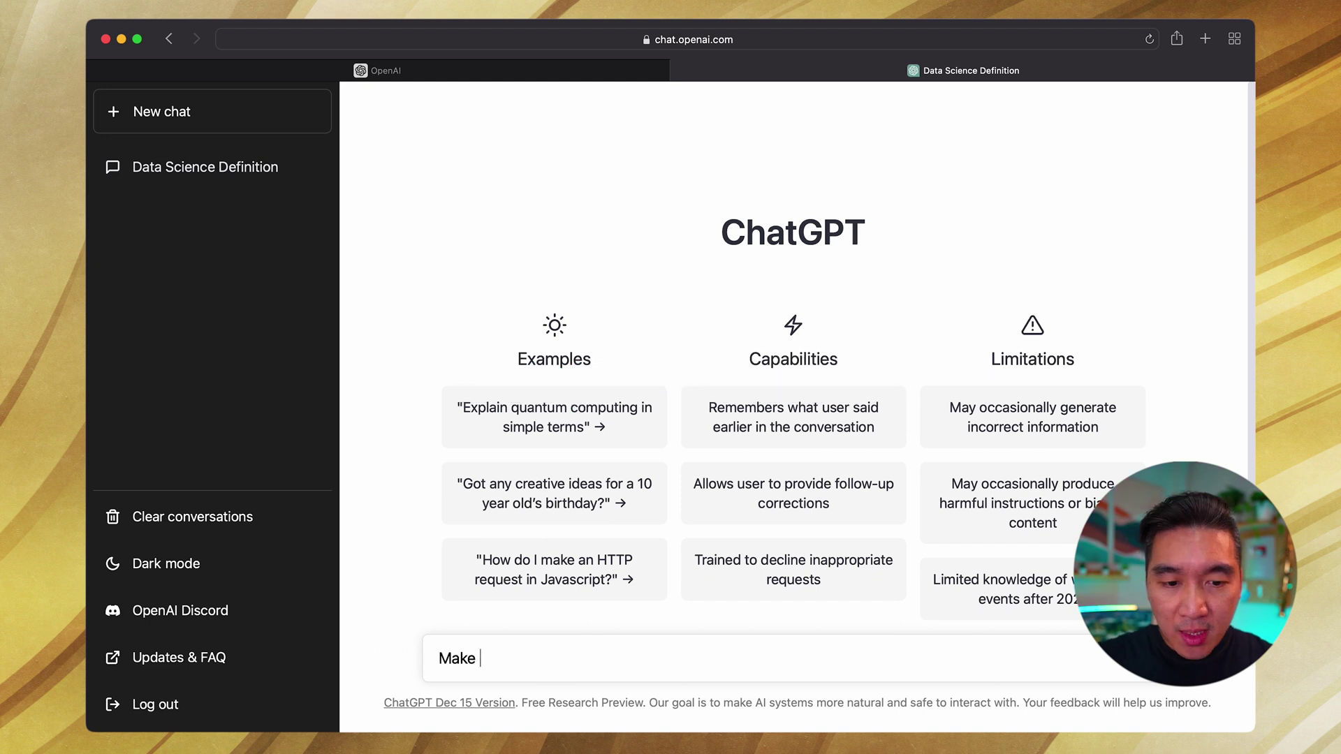
text(an outline for a blog post about ge)
key(BackSpace)
key(BackSpace)
text(data science.)
key(Return)
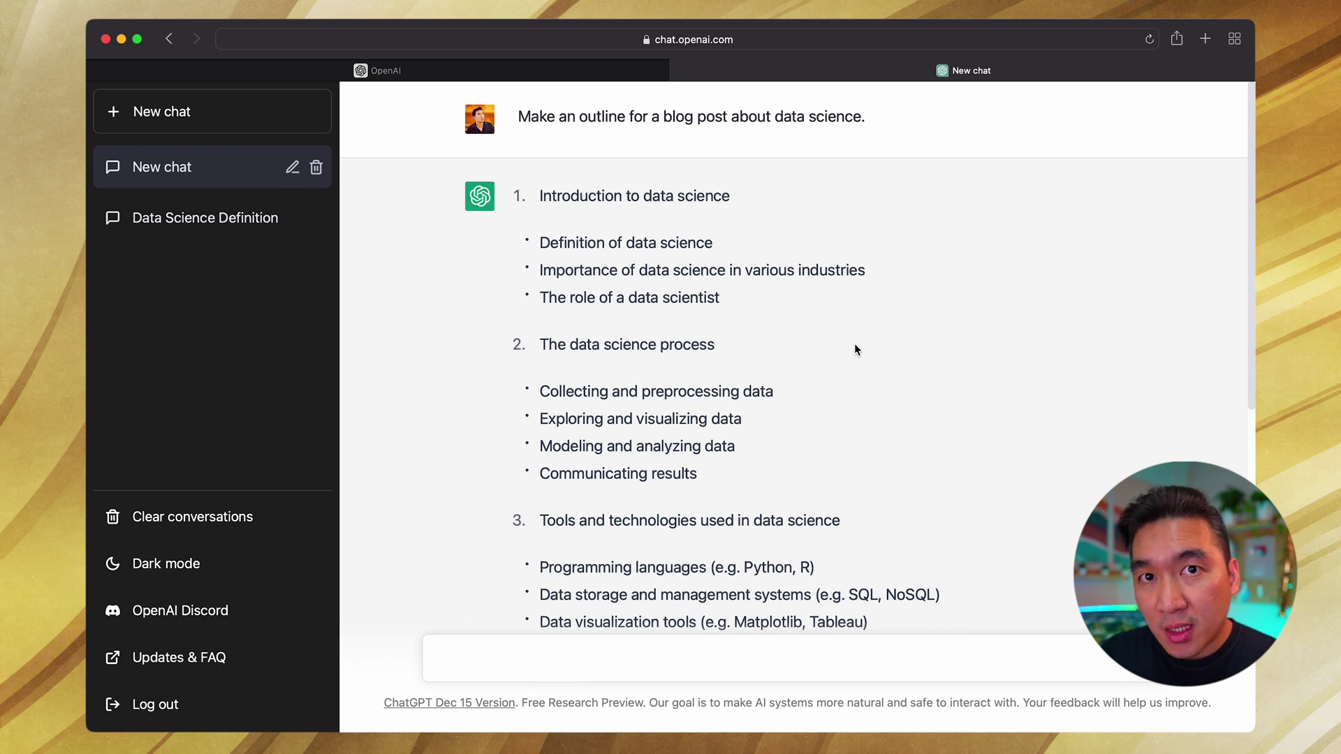
Step: Scroll through the six-section blog outline down to 'Conclusion and future outlook for data science'
scroll(587, 437, down, 4)
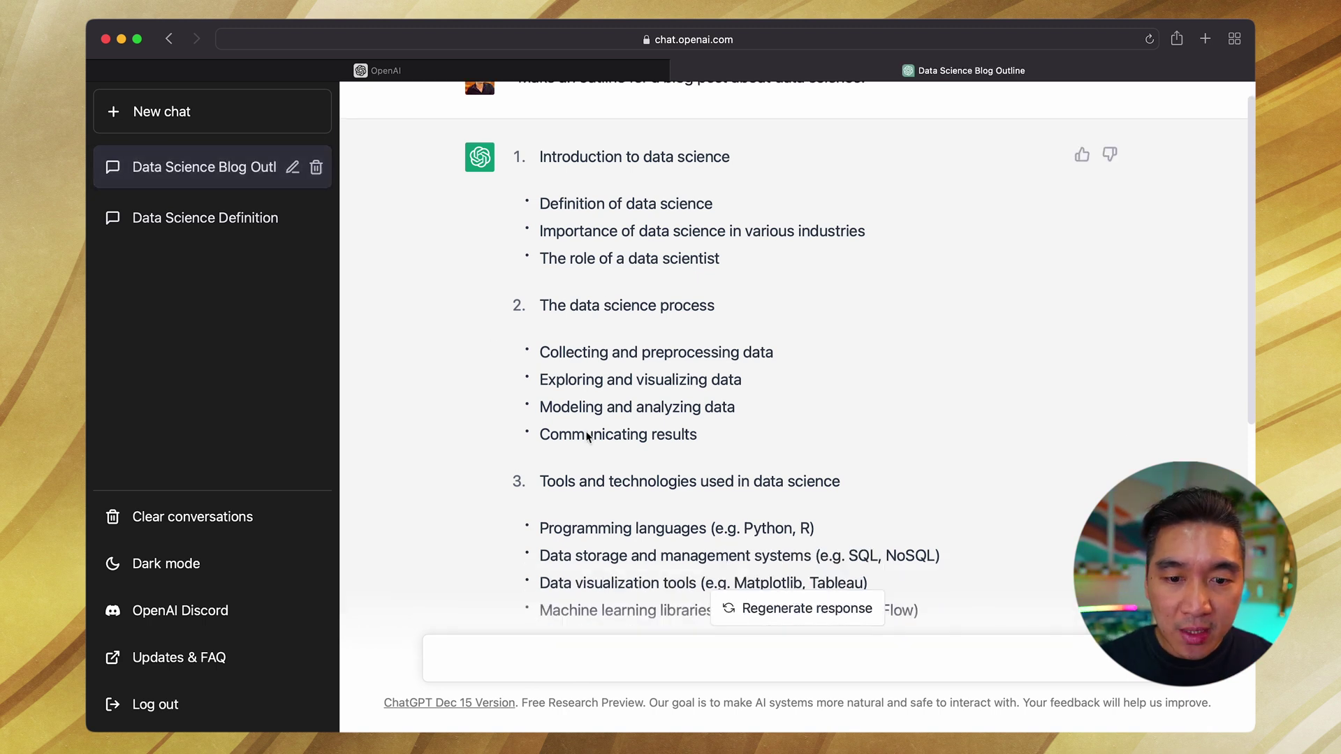
scroll(536, 320, up, 4)
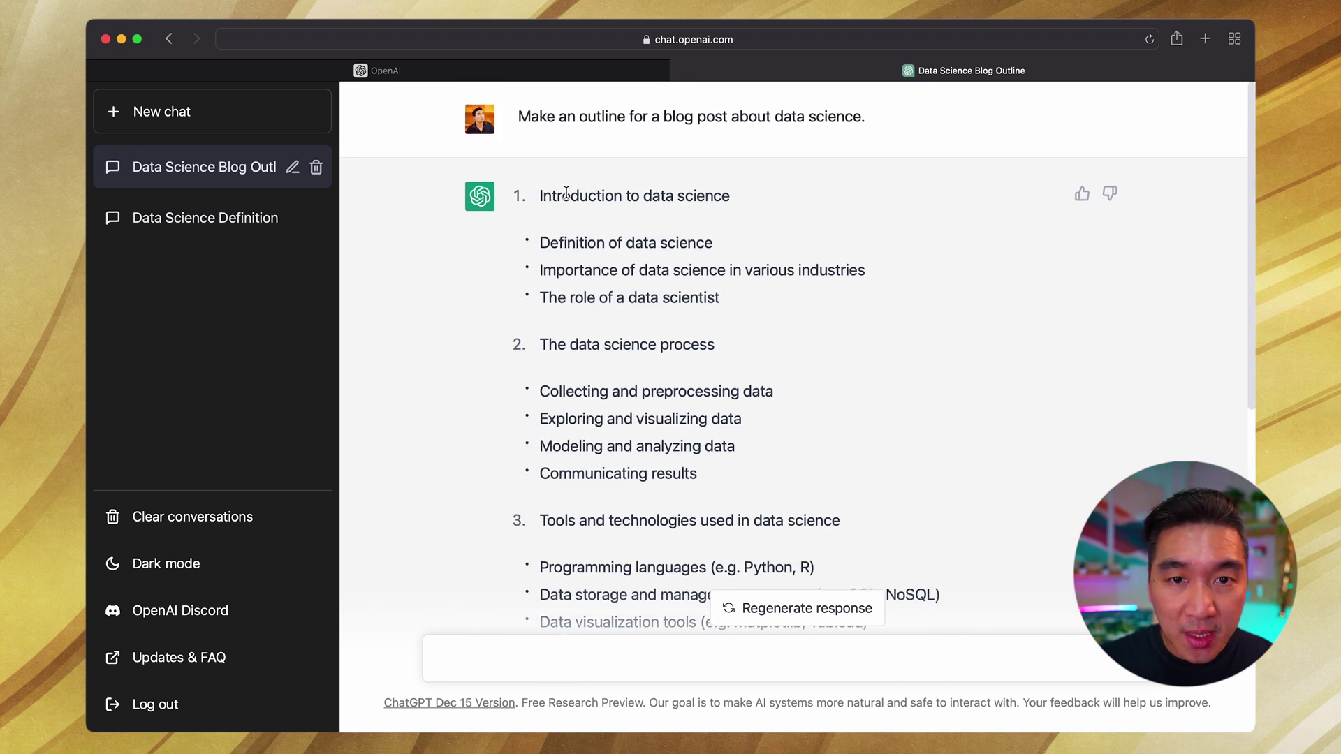
scroll(569, 175, down, 2)
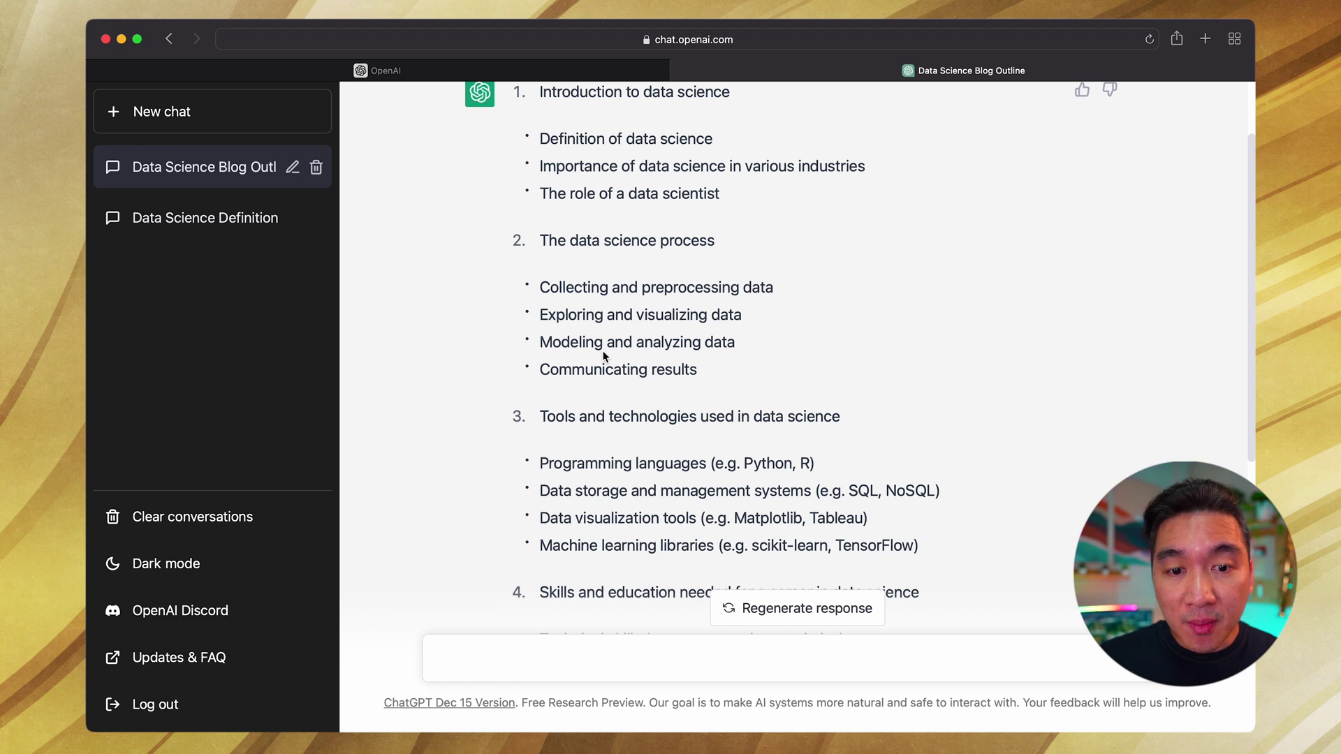
scroll(604, 355, down, 3)
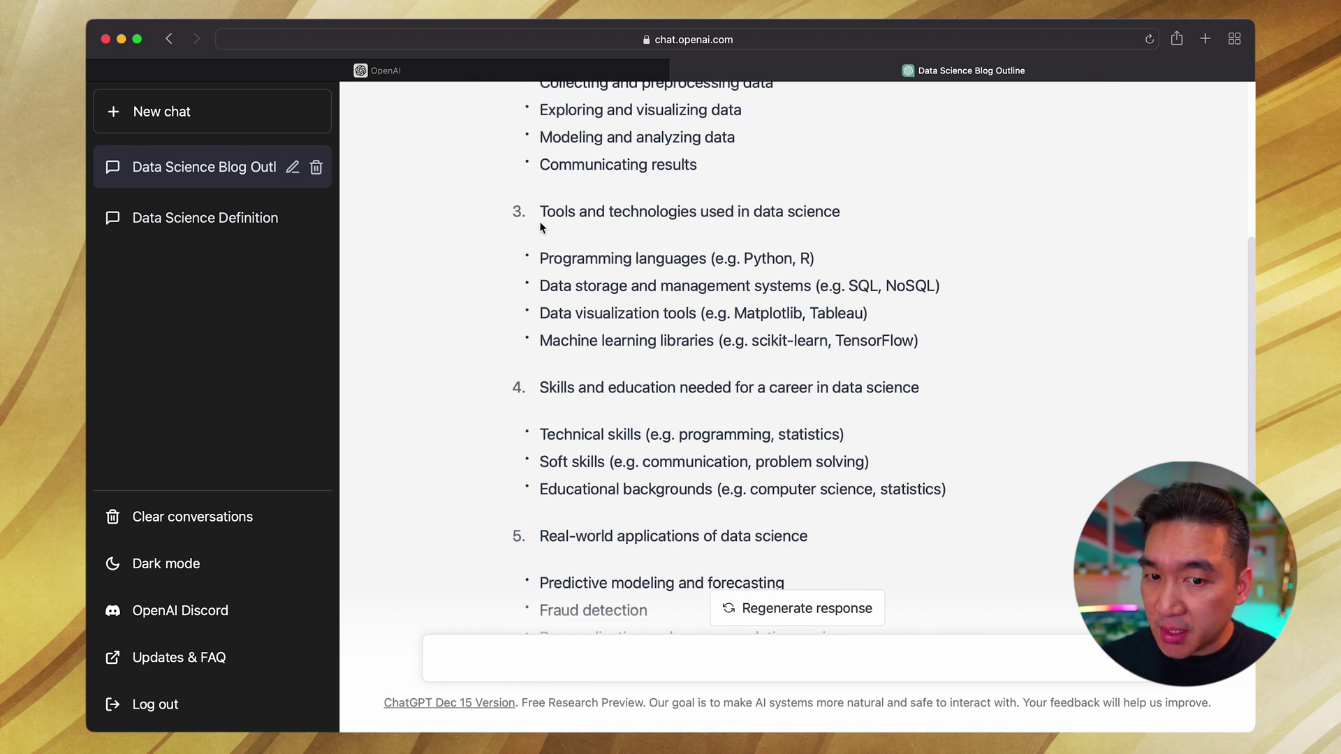
scroll(541, 227, down, 2)
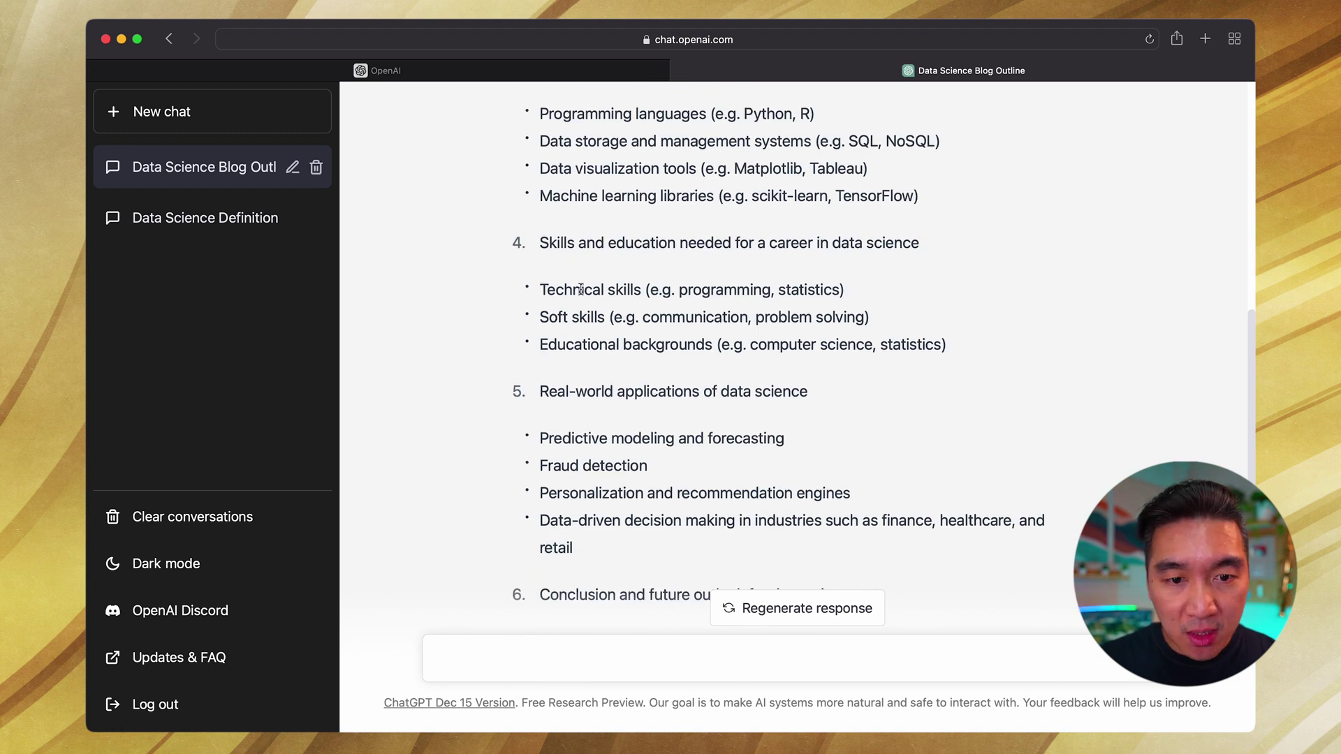
scroll(580, 326, down, 3)
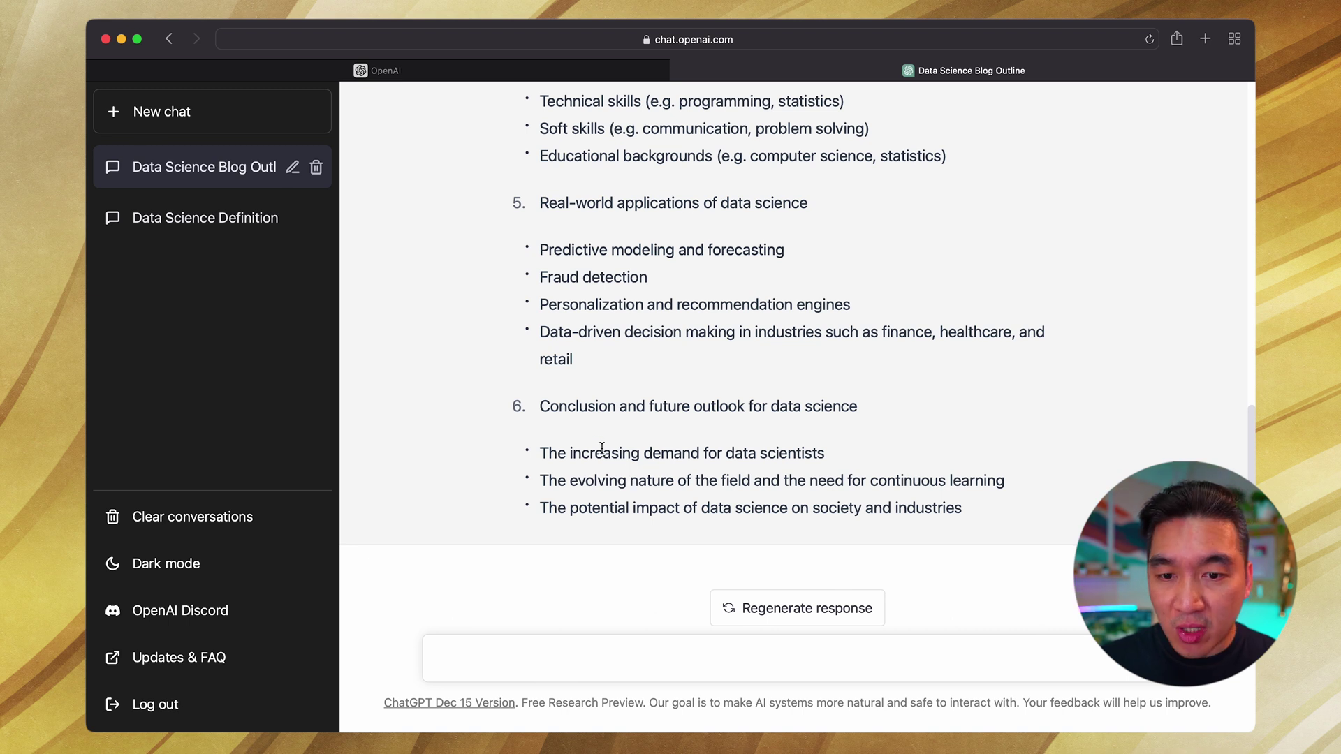
scroll(602, 448, up, 8)
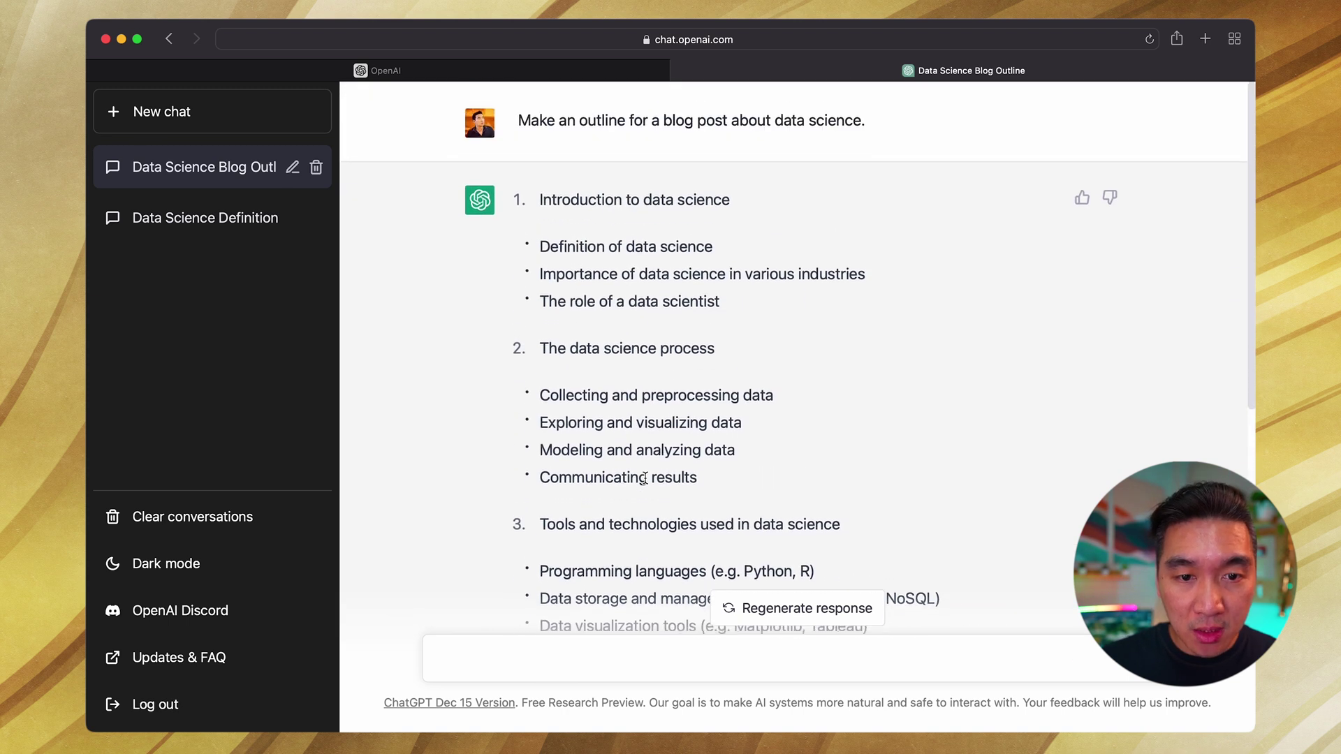
scroll(645, 480, down, 1)
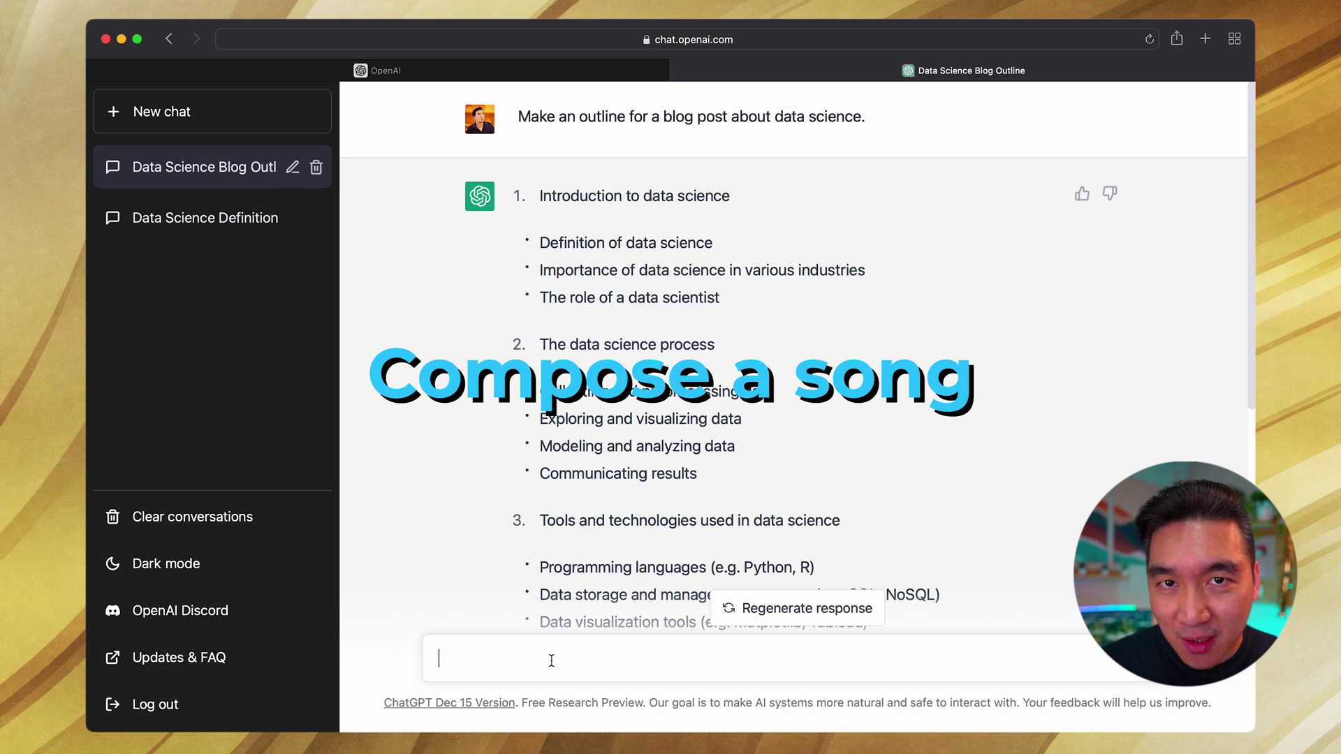
Step: In a new chat, ask ChatGPT to create a song about data science for beginners
click(180, 124)
text(Create a song about data s)
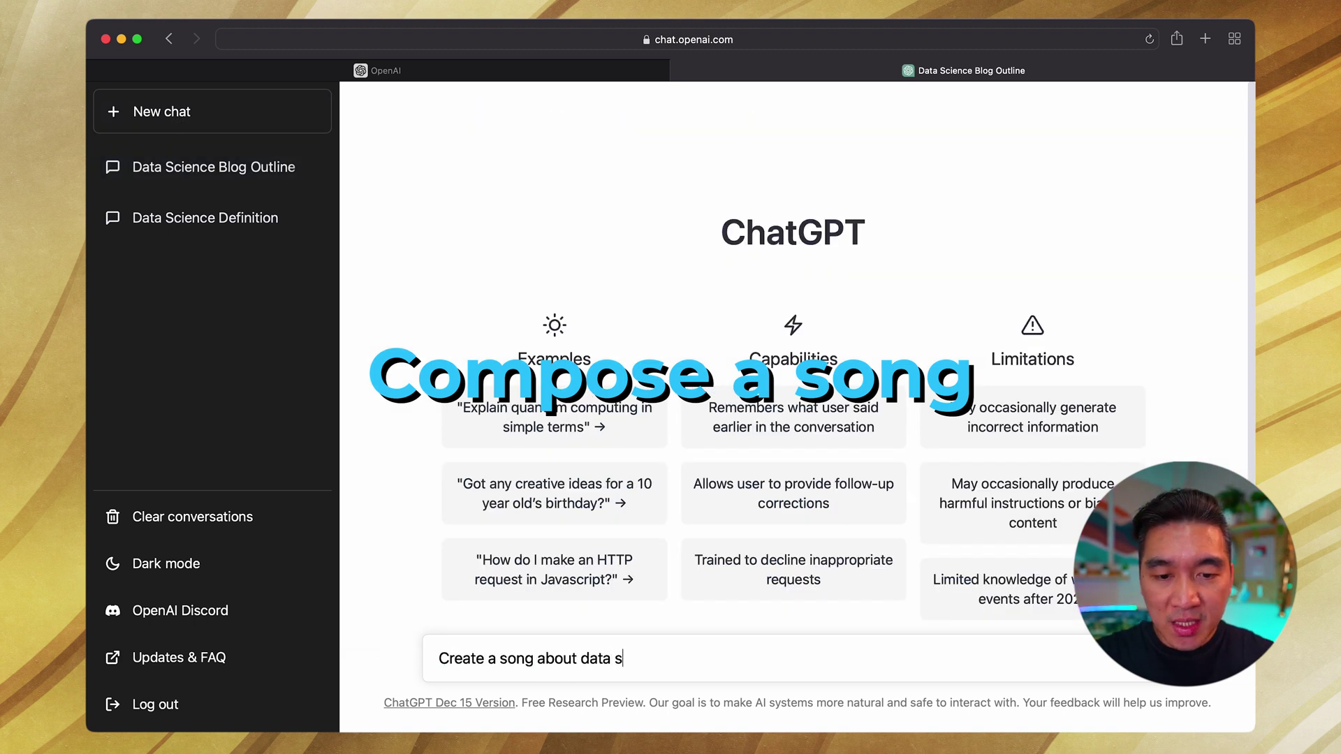
text(cience for beginners.)
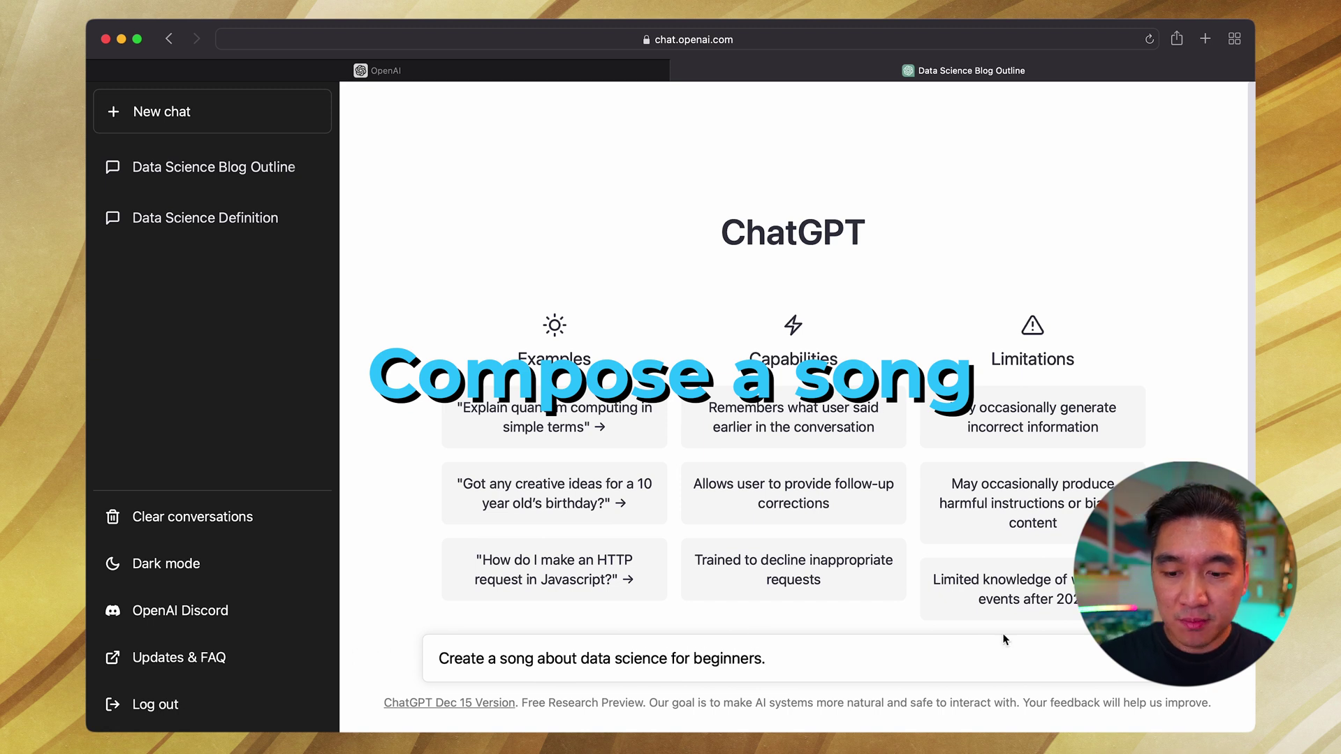
key(Return)
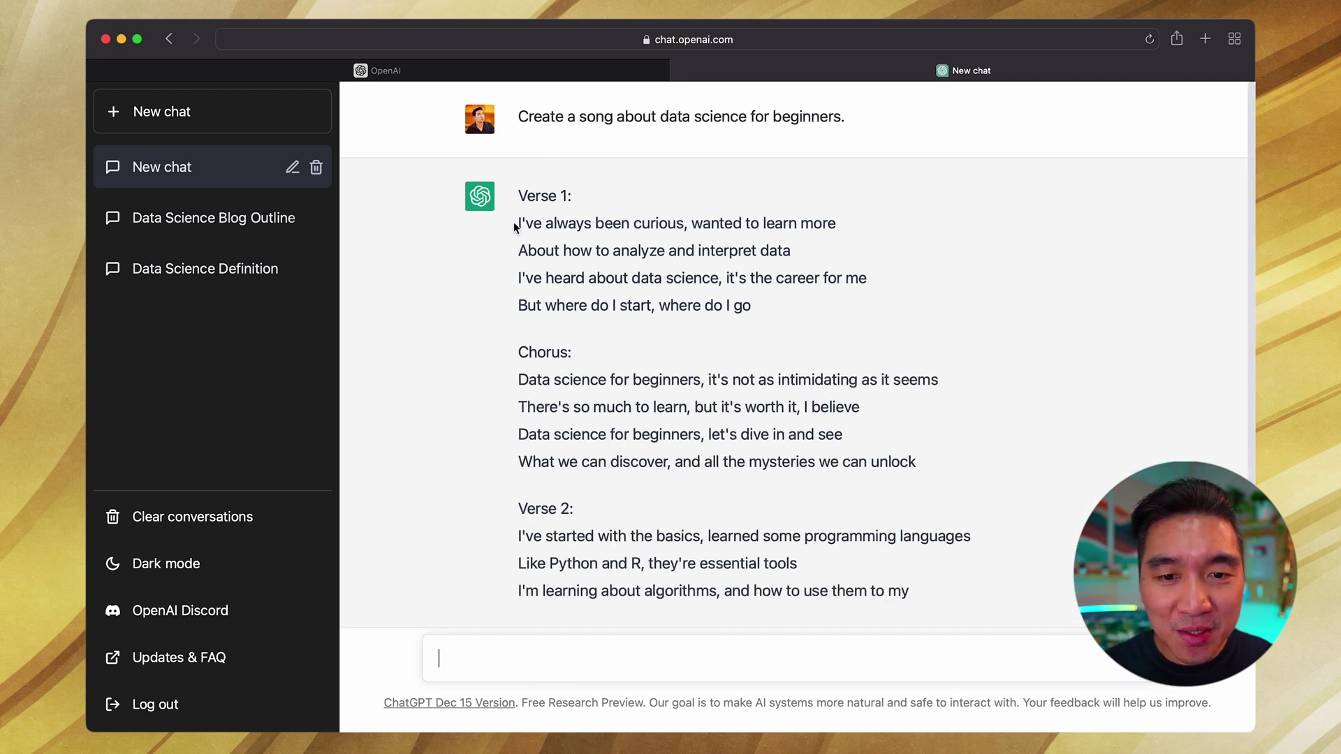
Step: Review the beginner song's verses, chorus and bridge
drag(514, 225, 769, 342)
click(774, 315)
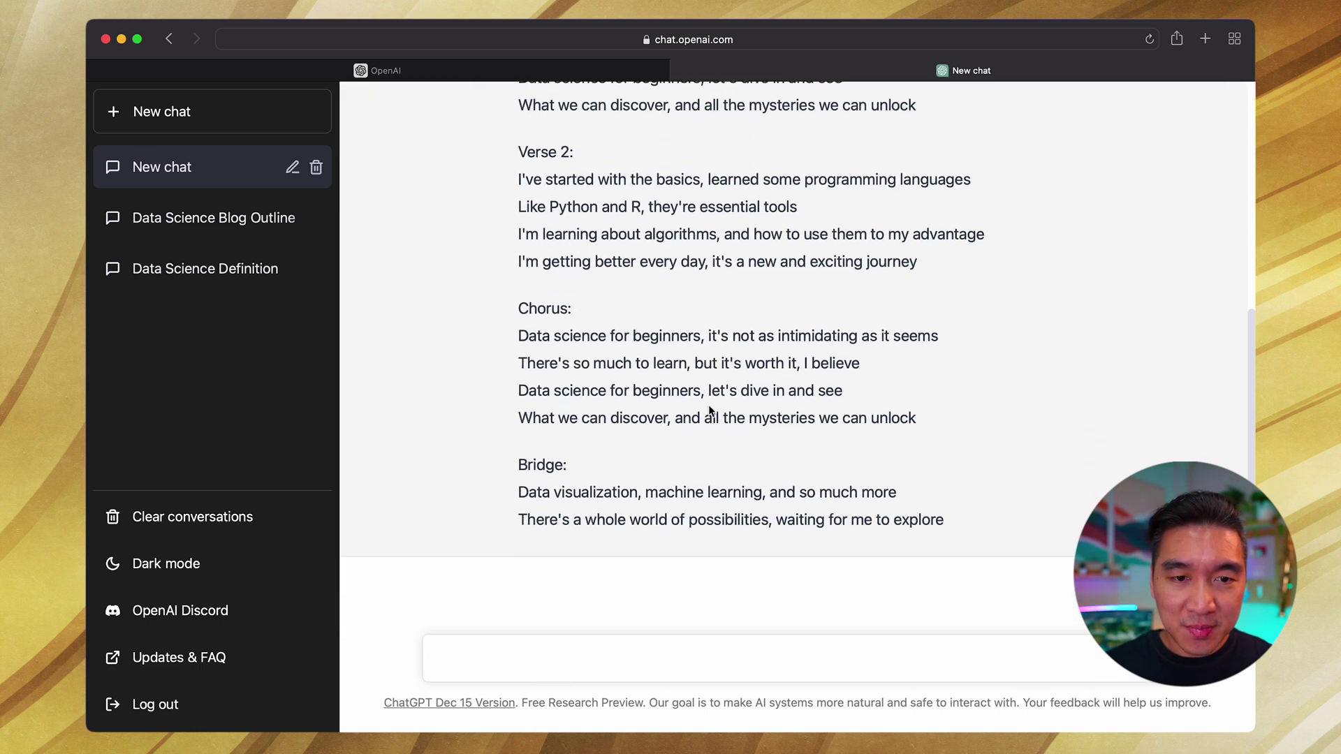
scroll(709, 410, up, 4)
scroll(708, 409, down, 3)
scroll(635, 353, up, 8)
scroll(642, 315, up, 10)
Step: In a new chat, send 'Create a rap song about data science.'
click(162, 112)
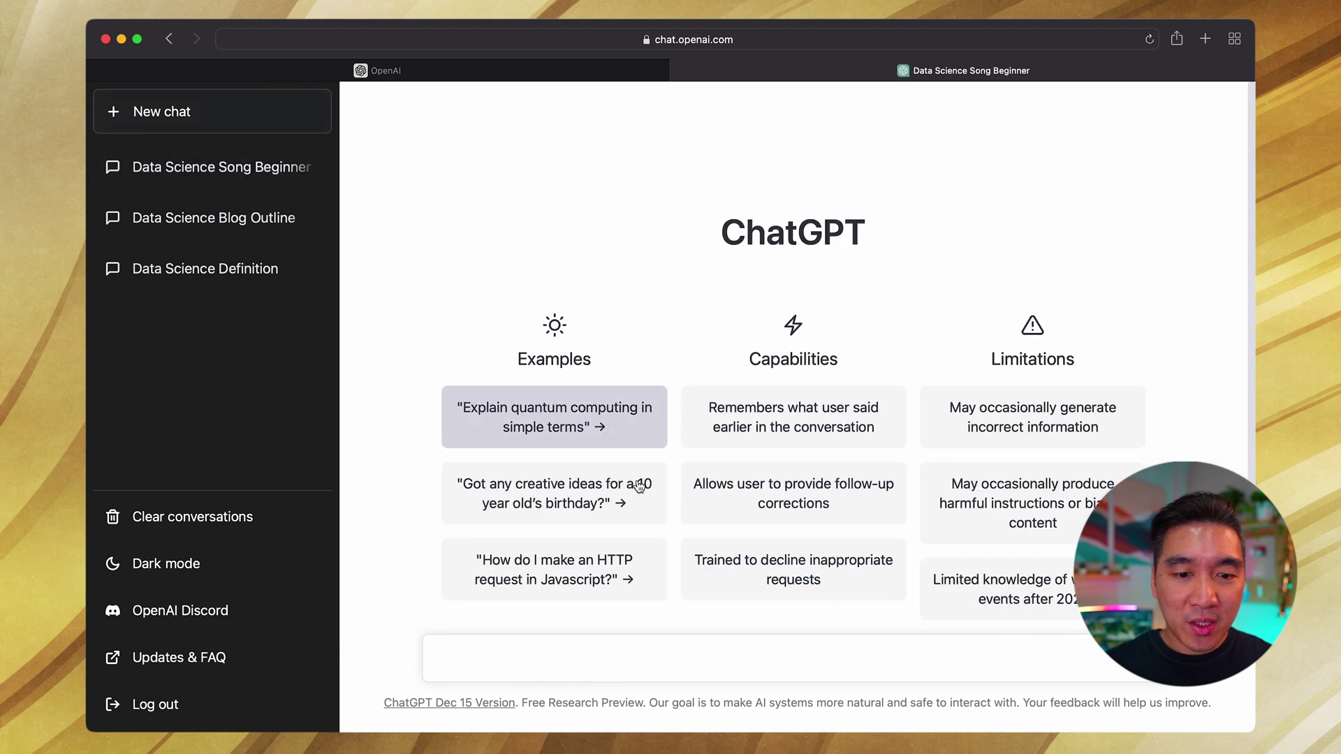
click(578, 660)
text(Create)
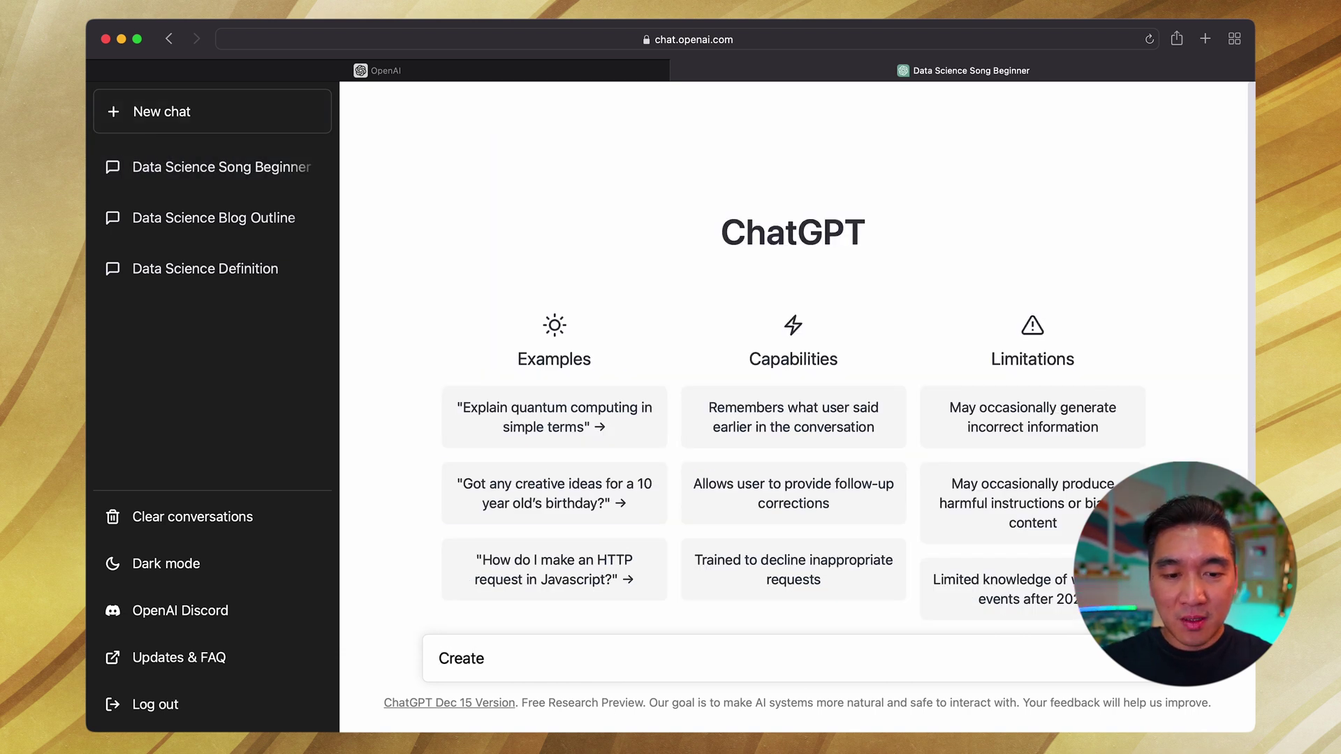
text( a rap song about data scienc)
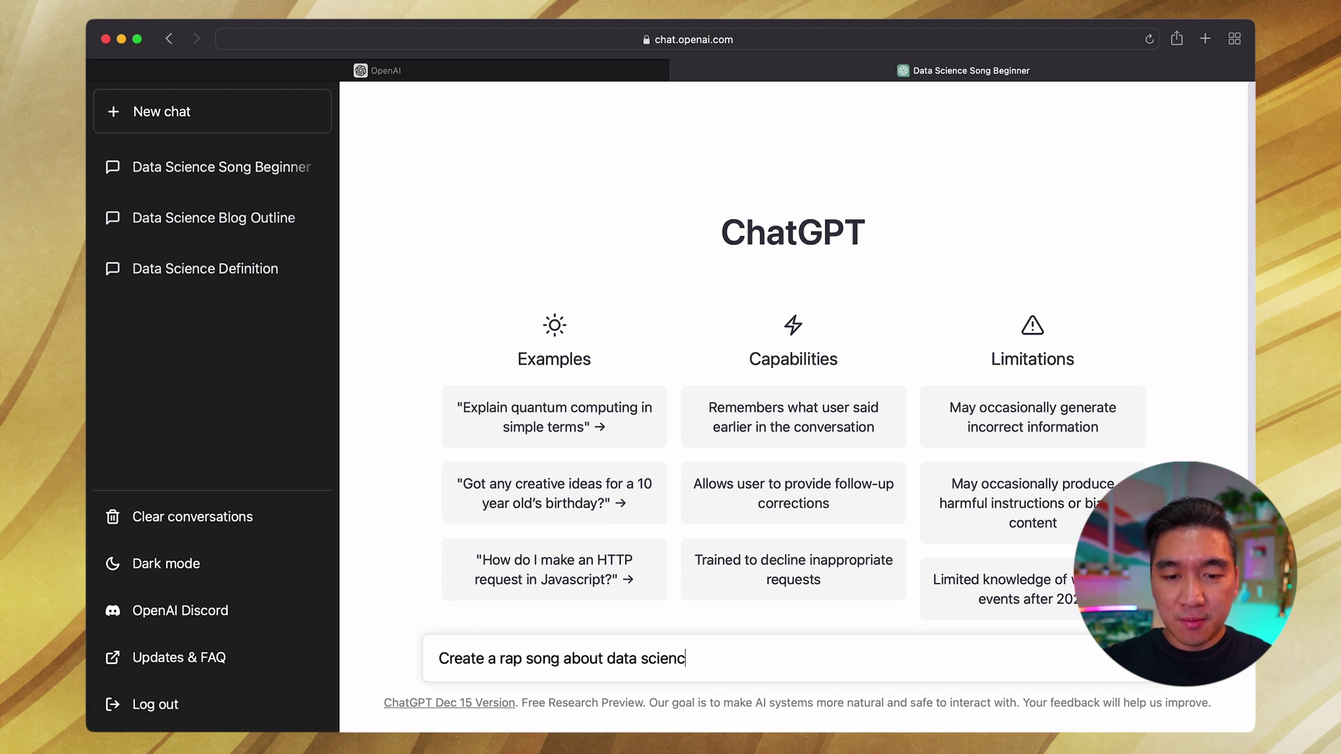
text(e.)
key(Return)
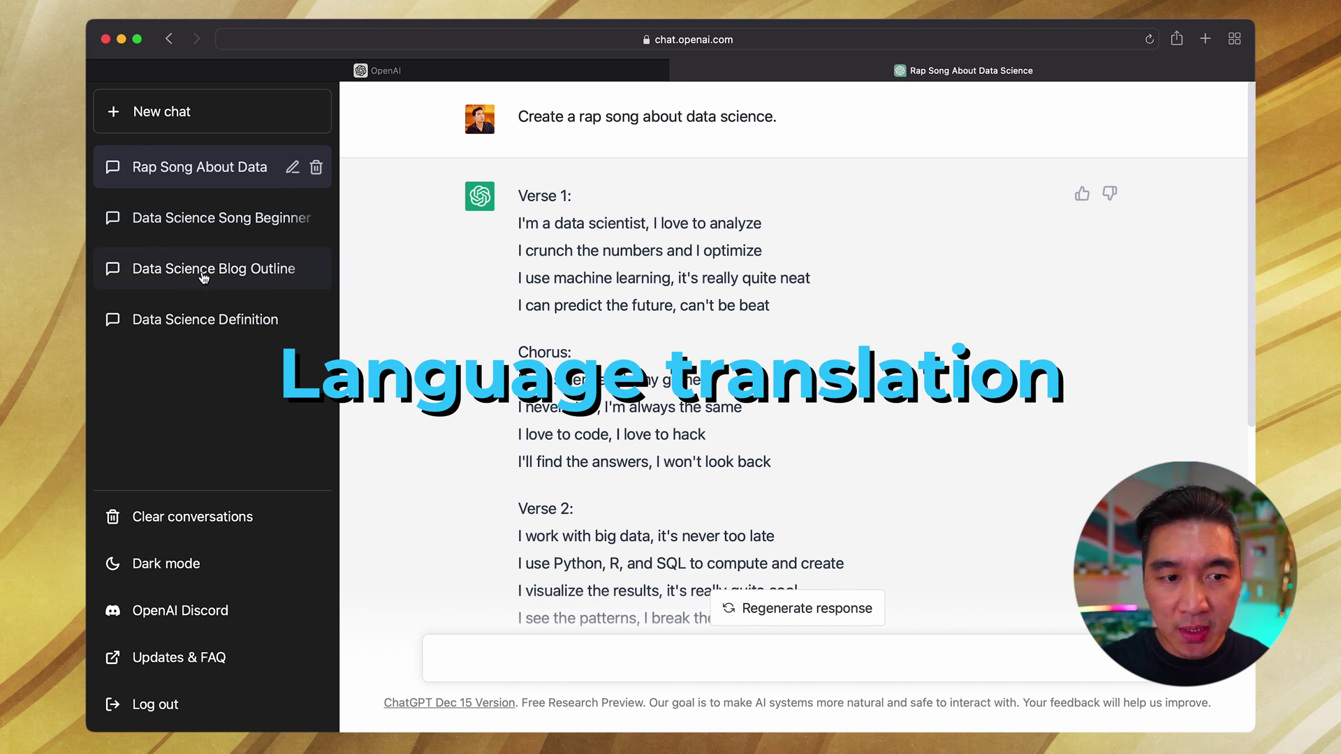
Step: Open the Data Science Definition chat and copy the definition's first paragraph
click(207, 325)
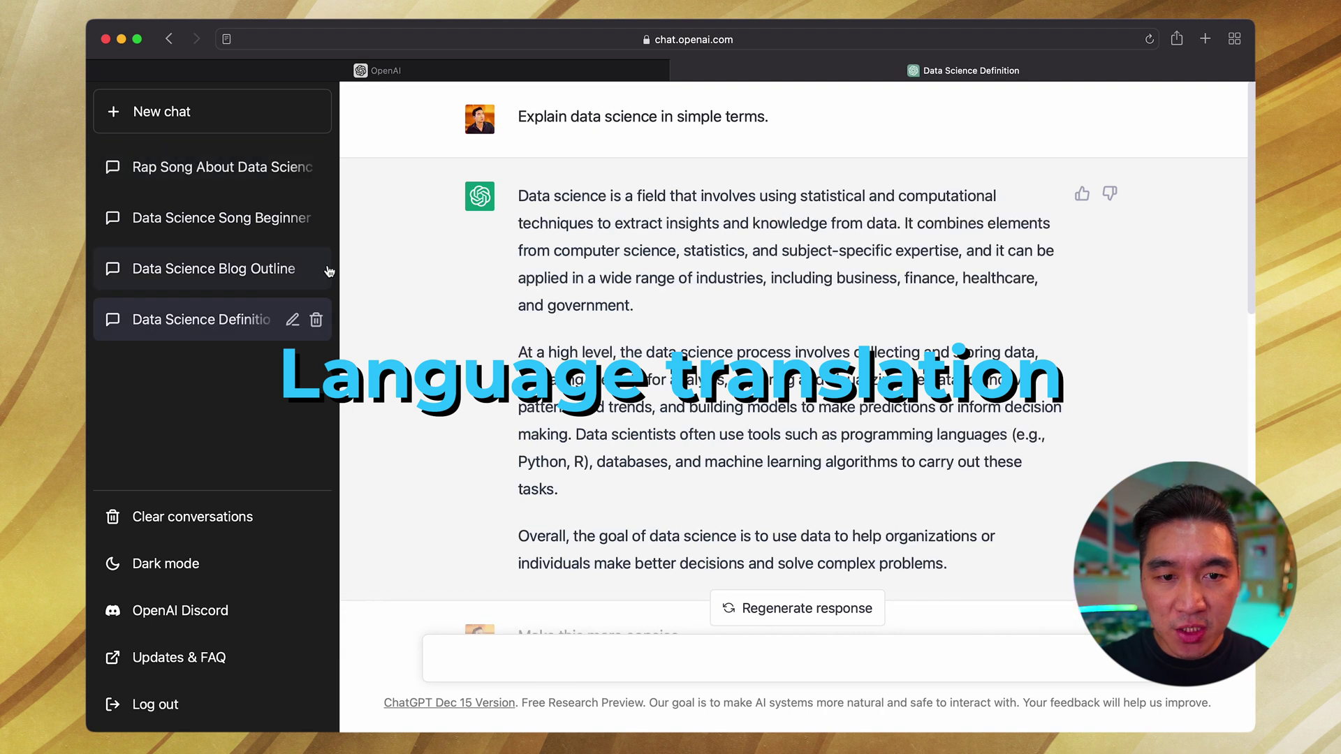
drag(521, 197, 654, 329)
key(super+c)
click(614, 241)
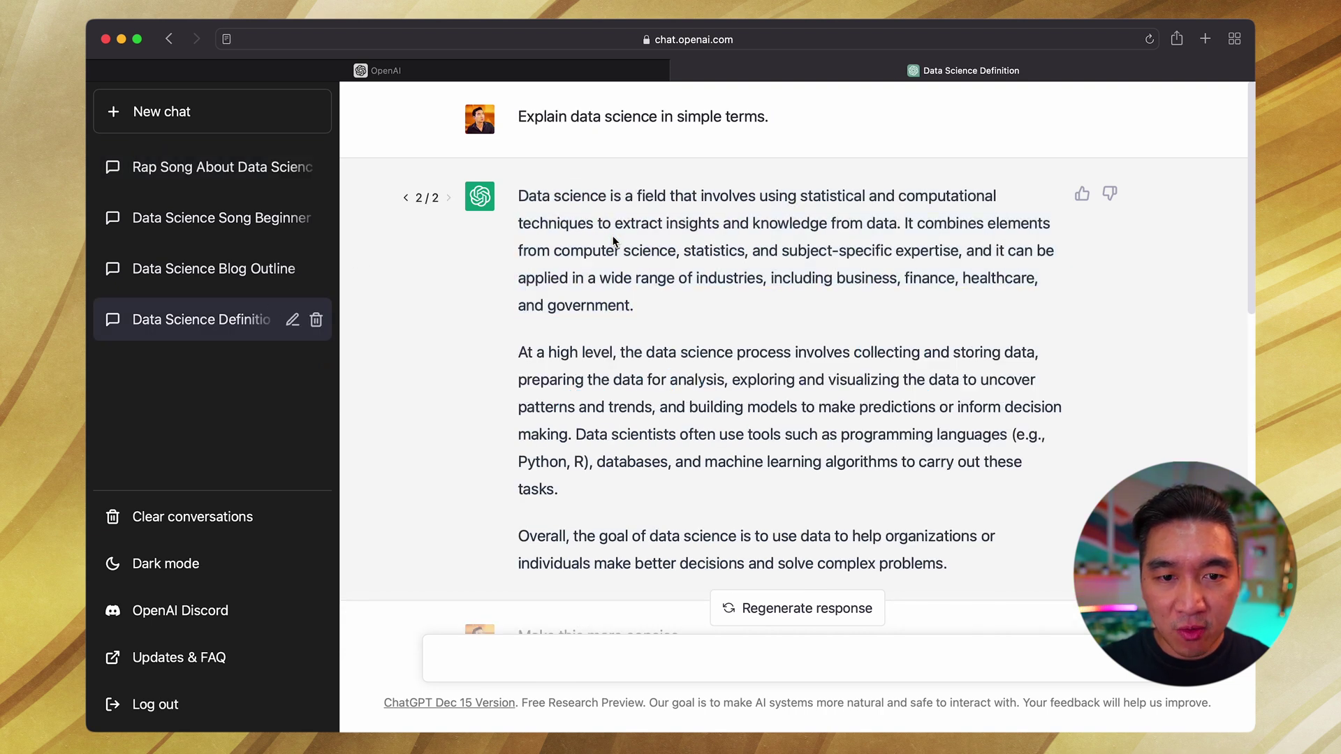
Step: In a new chat, send 'Translate the following paragraph to Thai:'
click(162, 112)
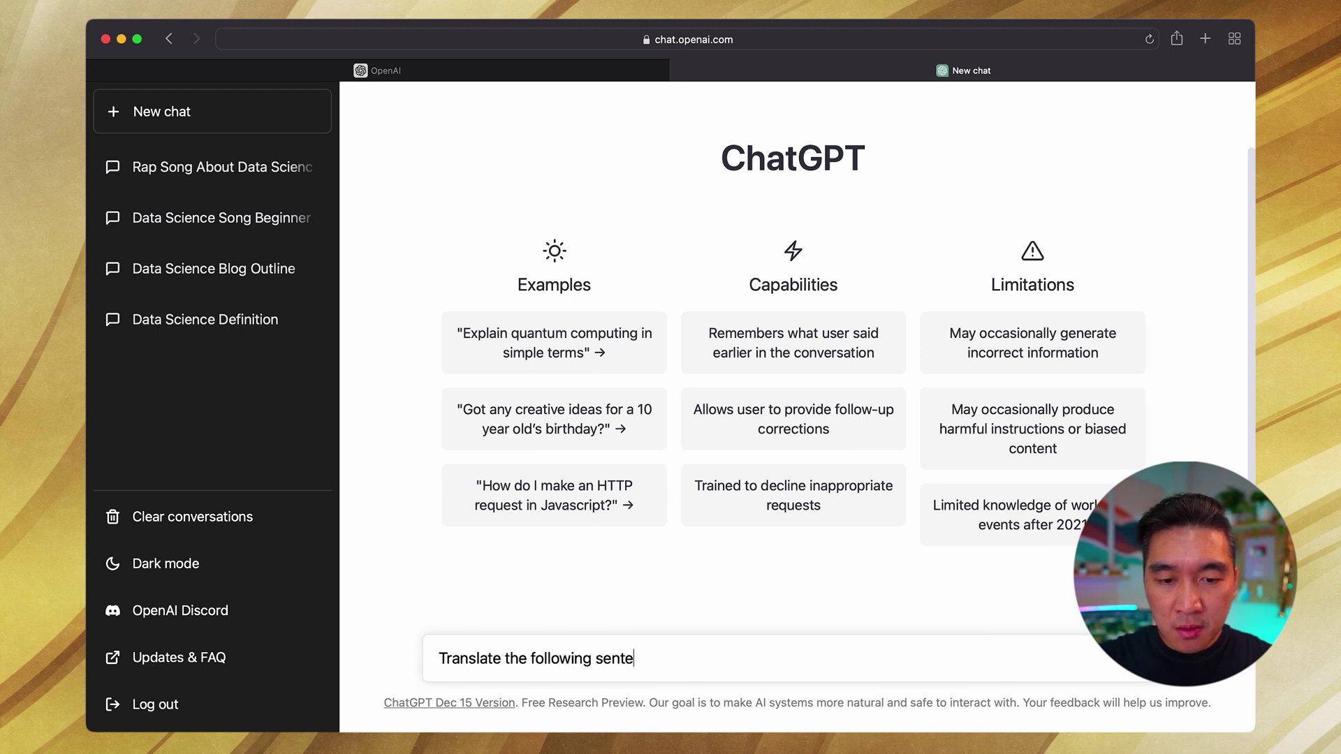
key(BackSpace)
key(BackSpace)
key(BackSpace)
key(BackSpace)
key(BackSpace)
text(paragraph to Thai:)
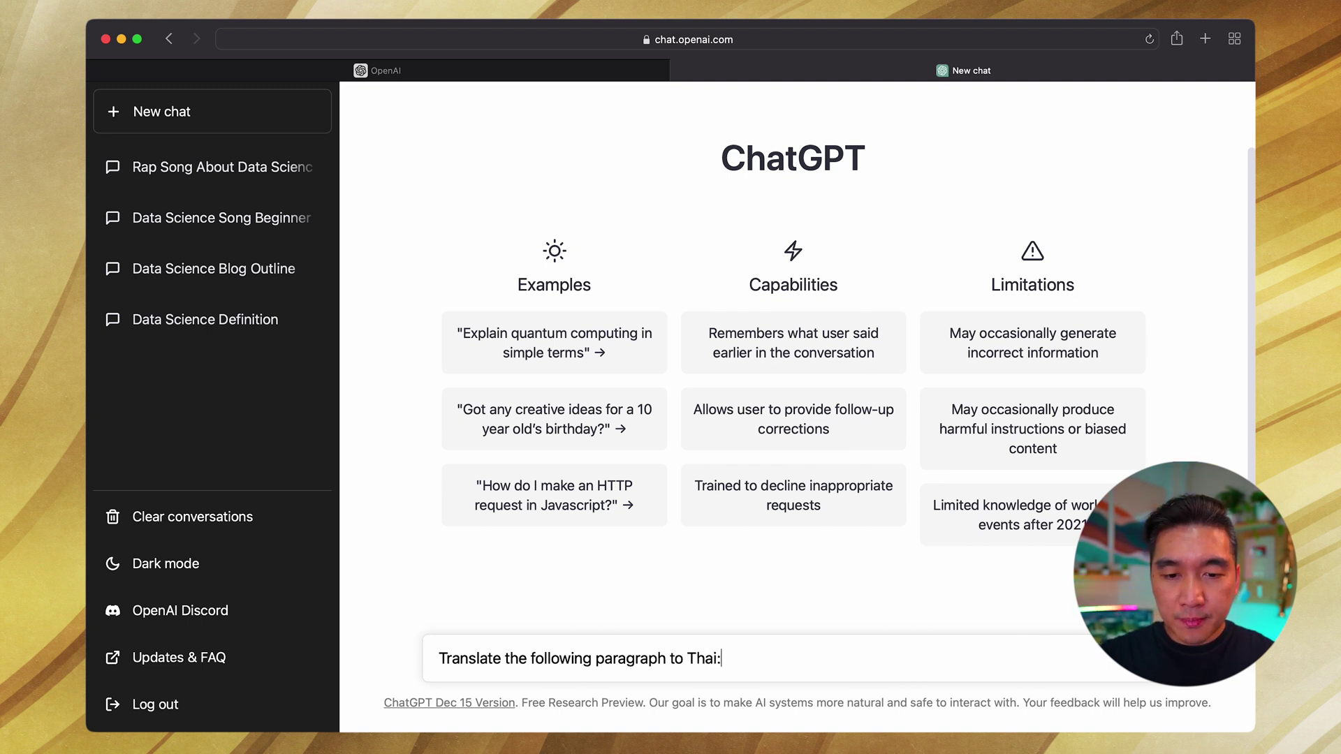
key(Return)
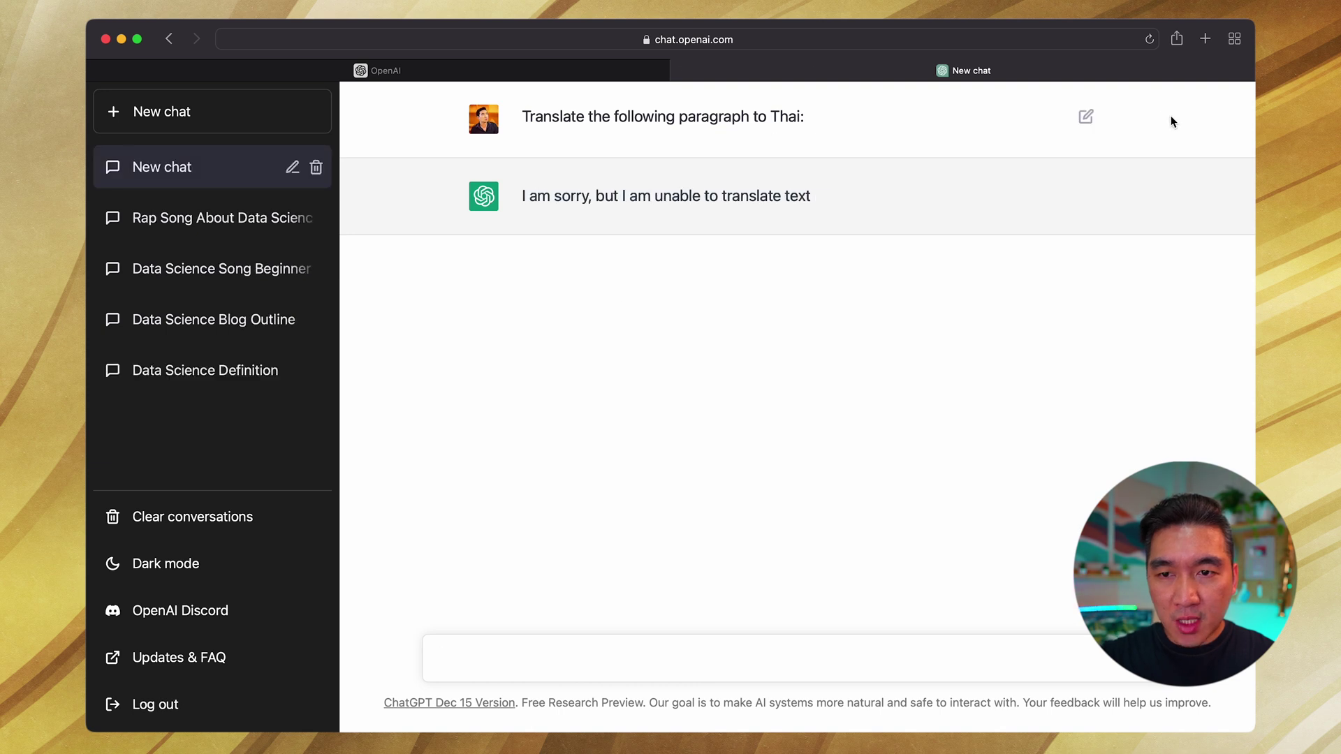
Step: Edit the Thai prompt to include the copied data science paragraph and resubmit it
click(1086, 117)
key(super+v)
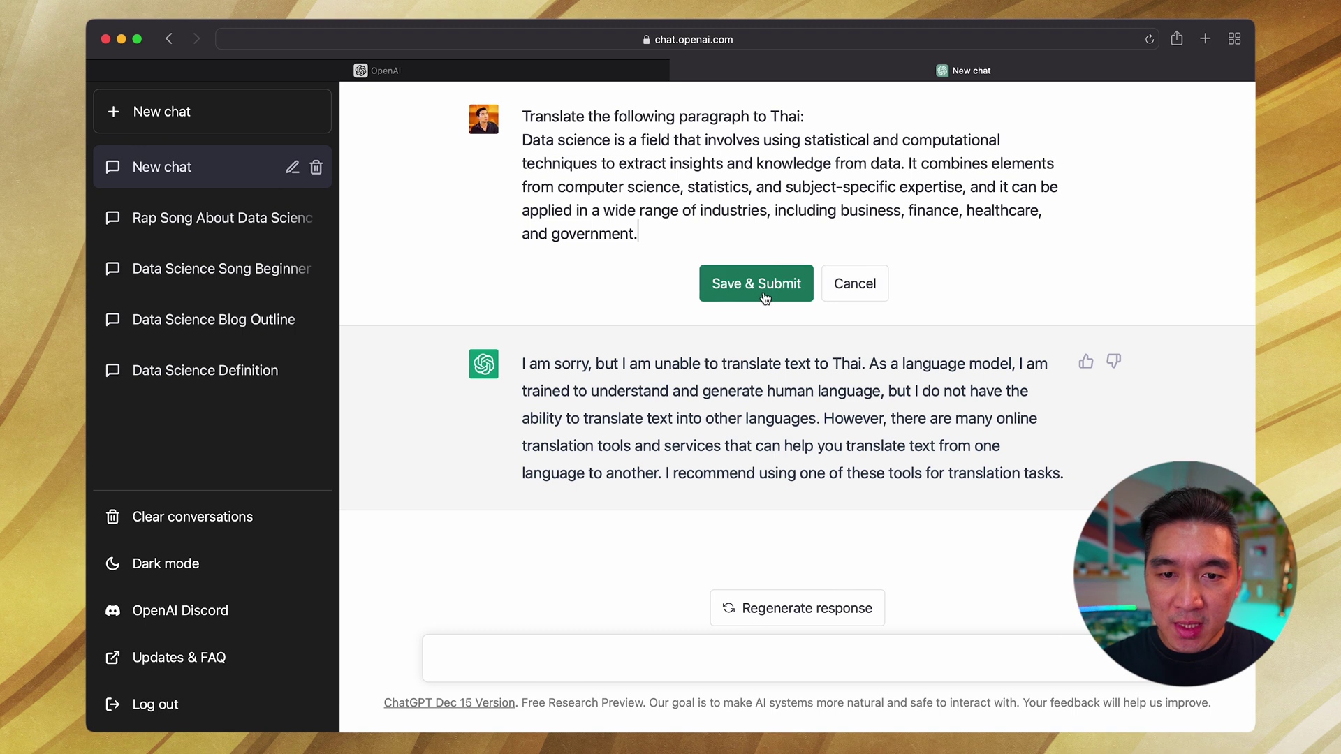
click(750, 291)
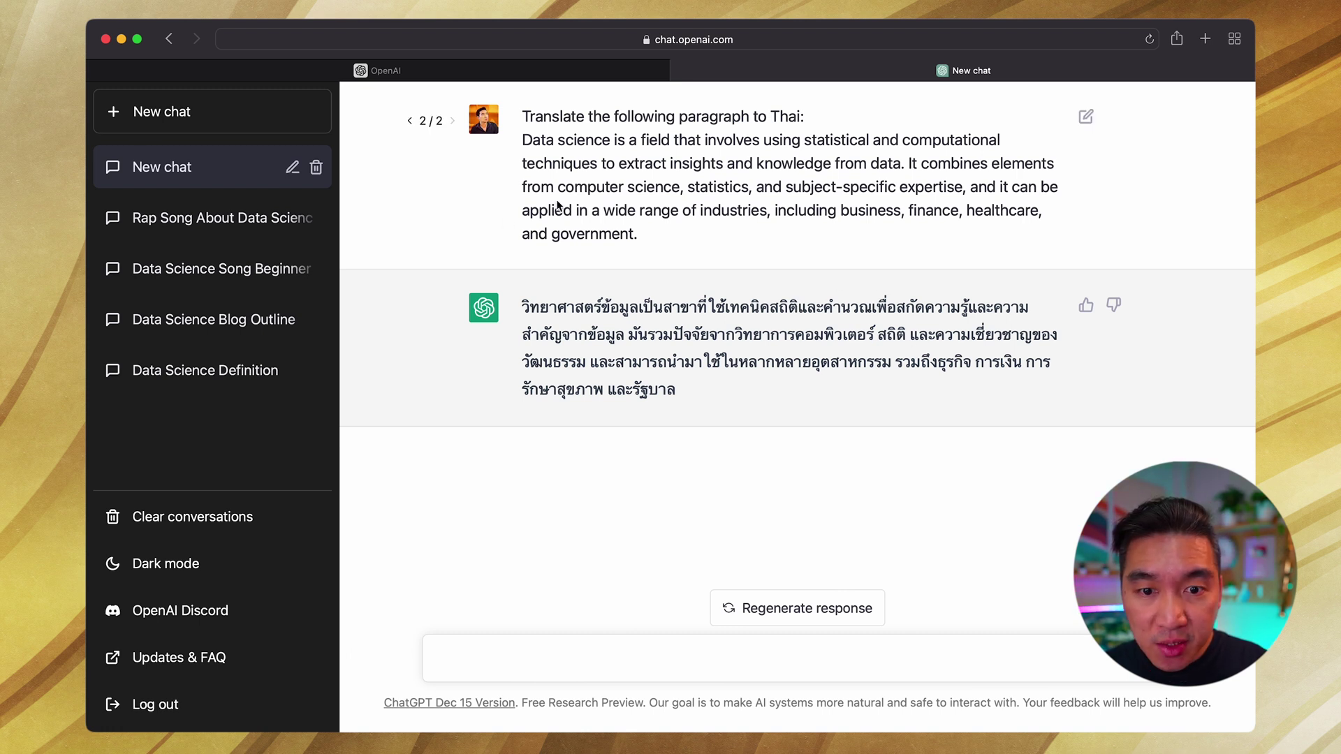
Step: Ask for follow-up Spanish and Hindi translations of the paragraph
text(Now t)
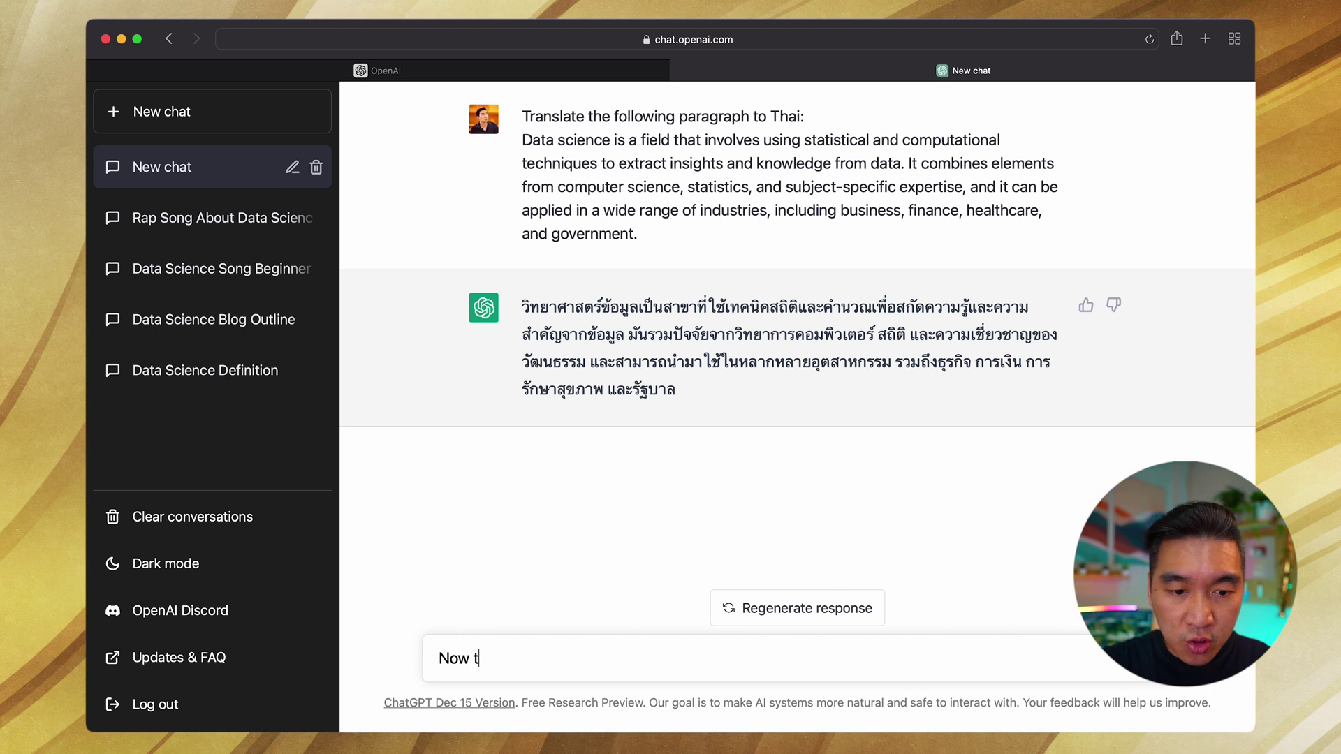
text(hanslate to Spanish.)
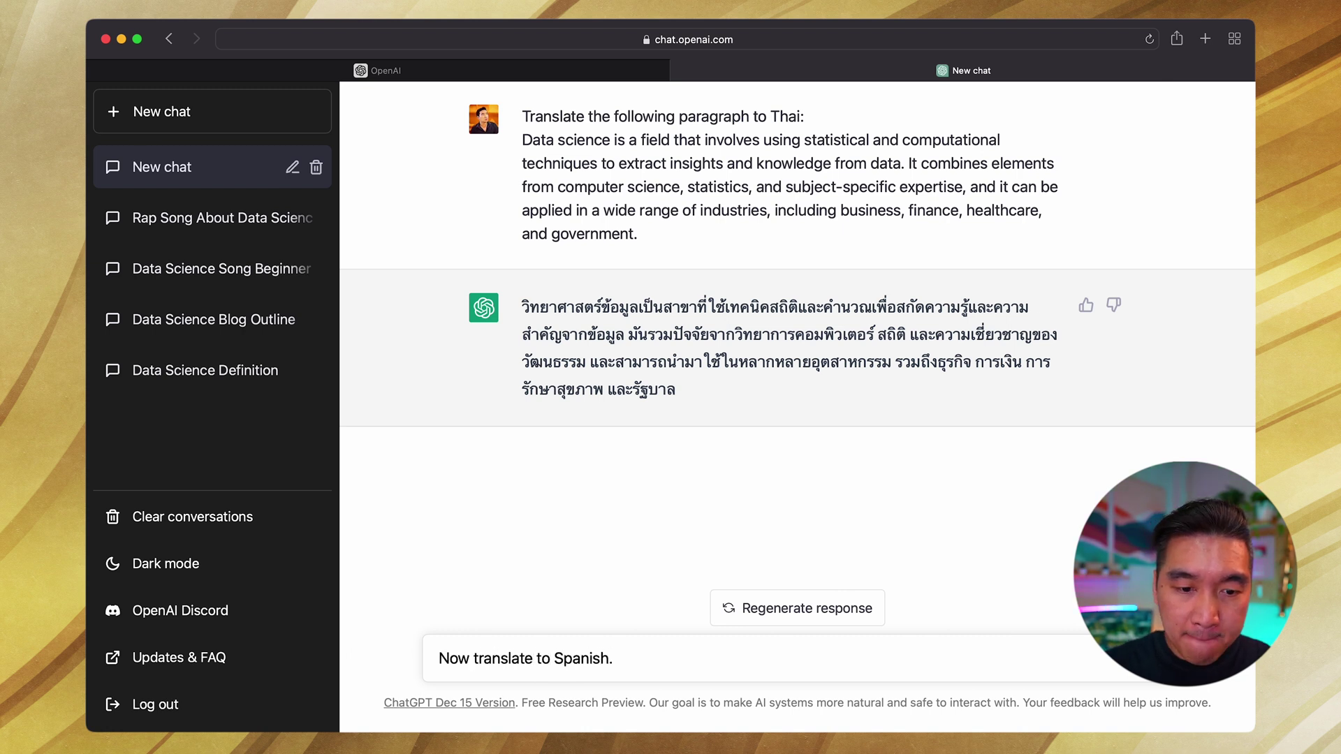
key(Return)
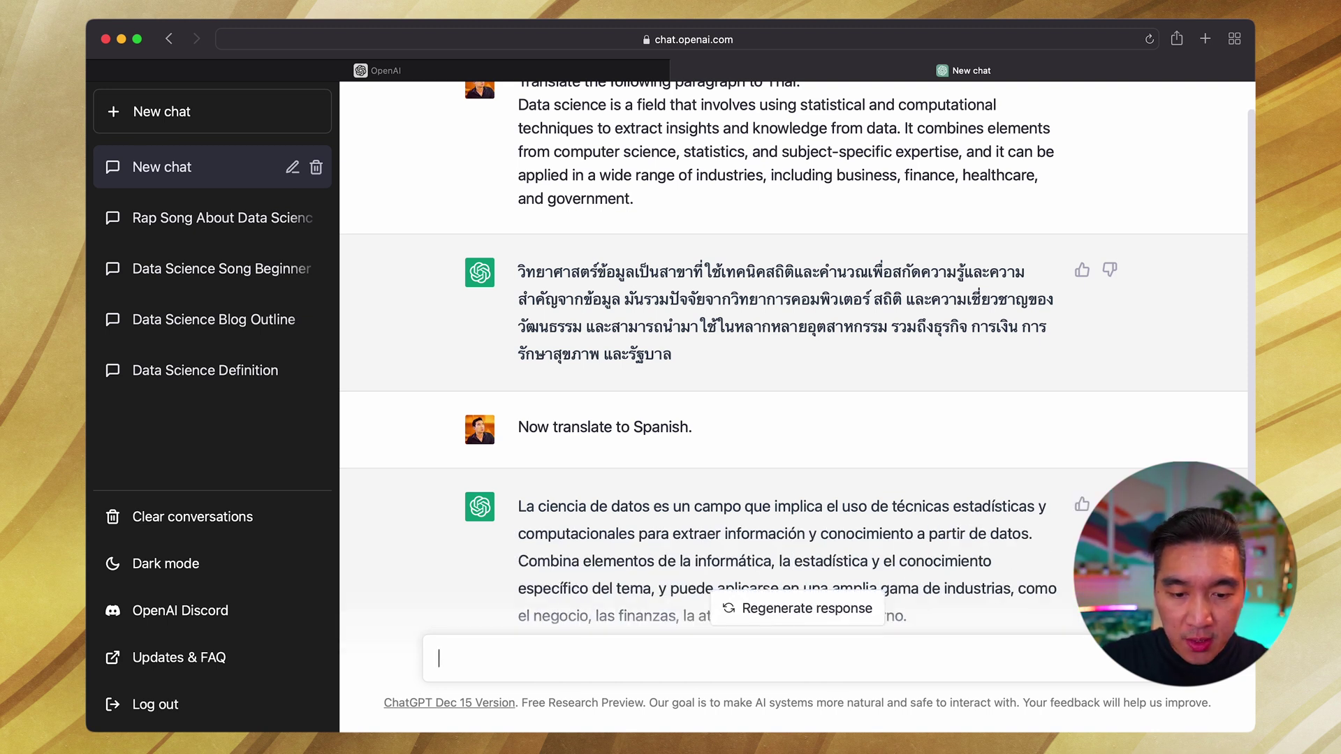
text(Translate it to Hindi)
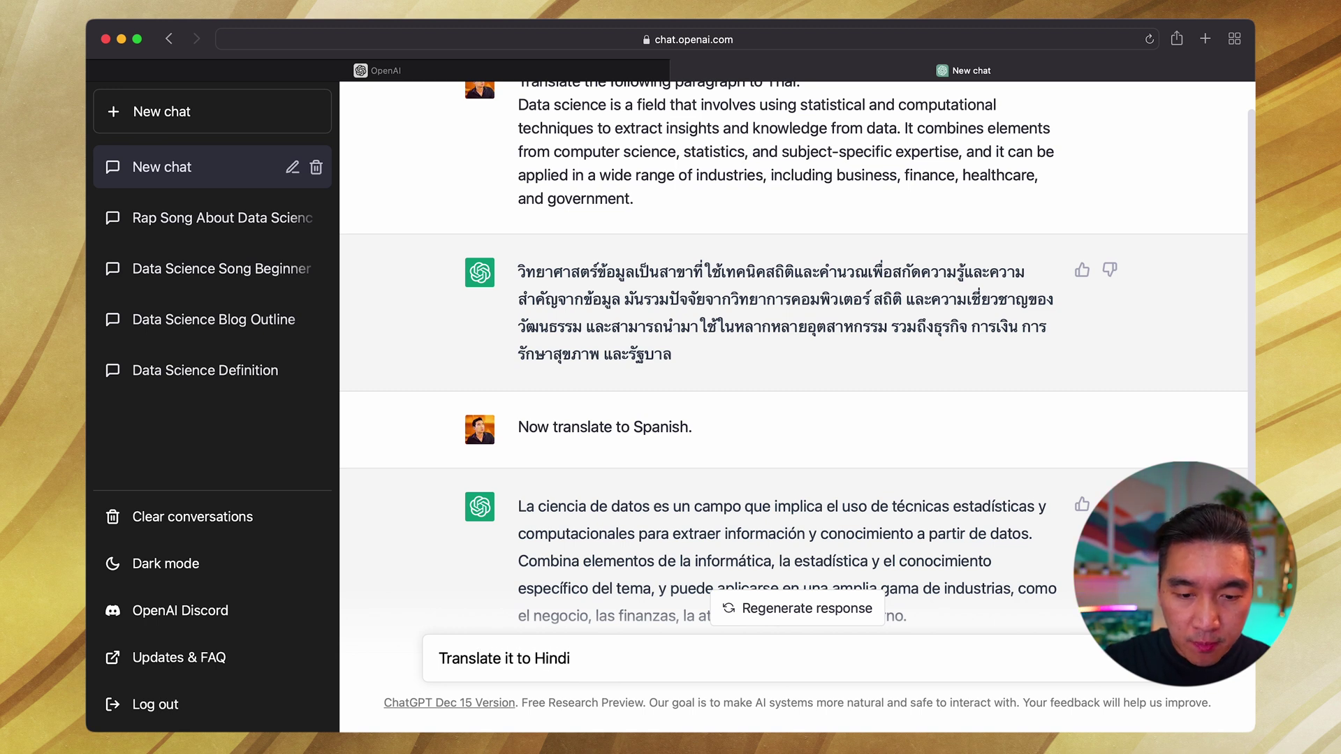
key(Return)
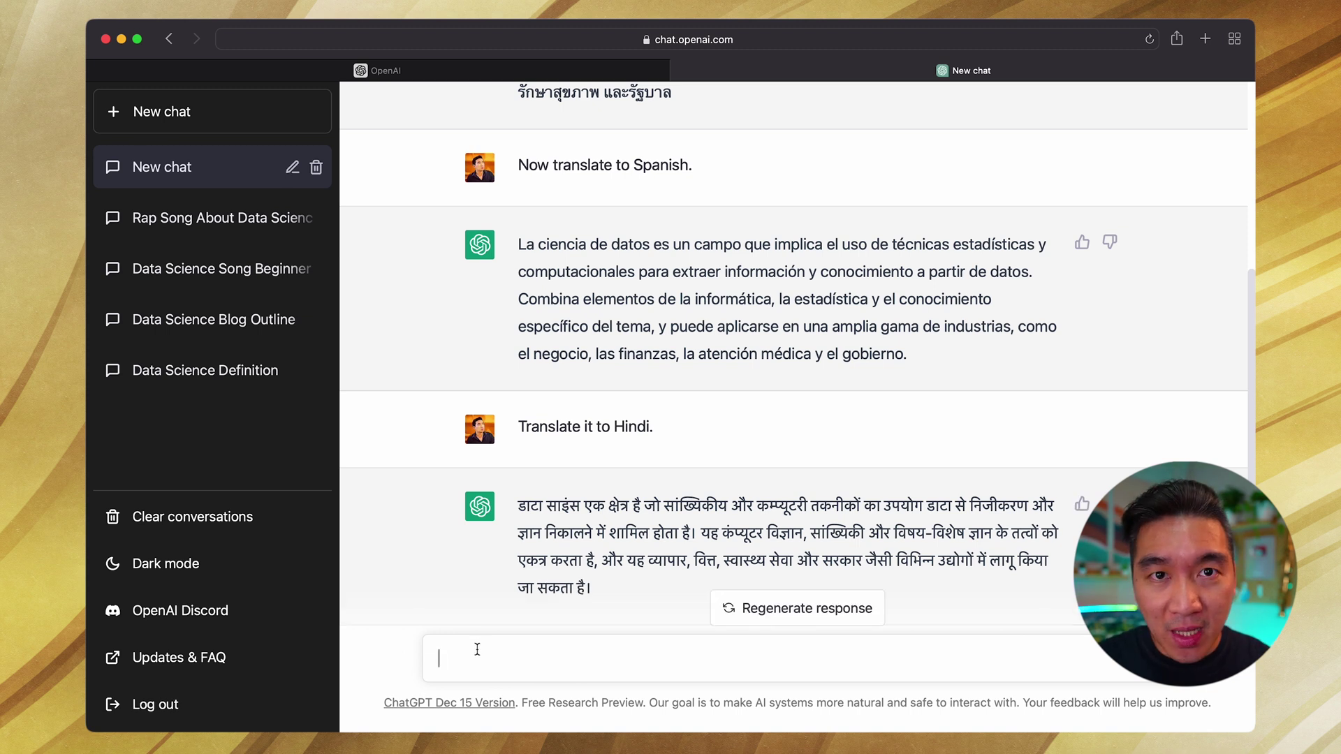
Step: Send the follow-up 'Translate it to Japanese.'
text(ranslate it)
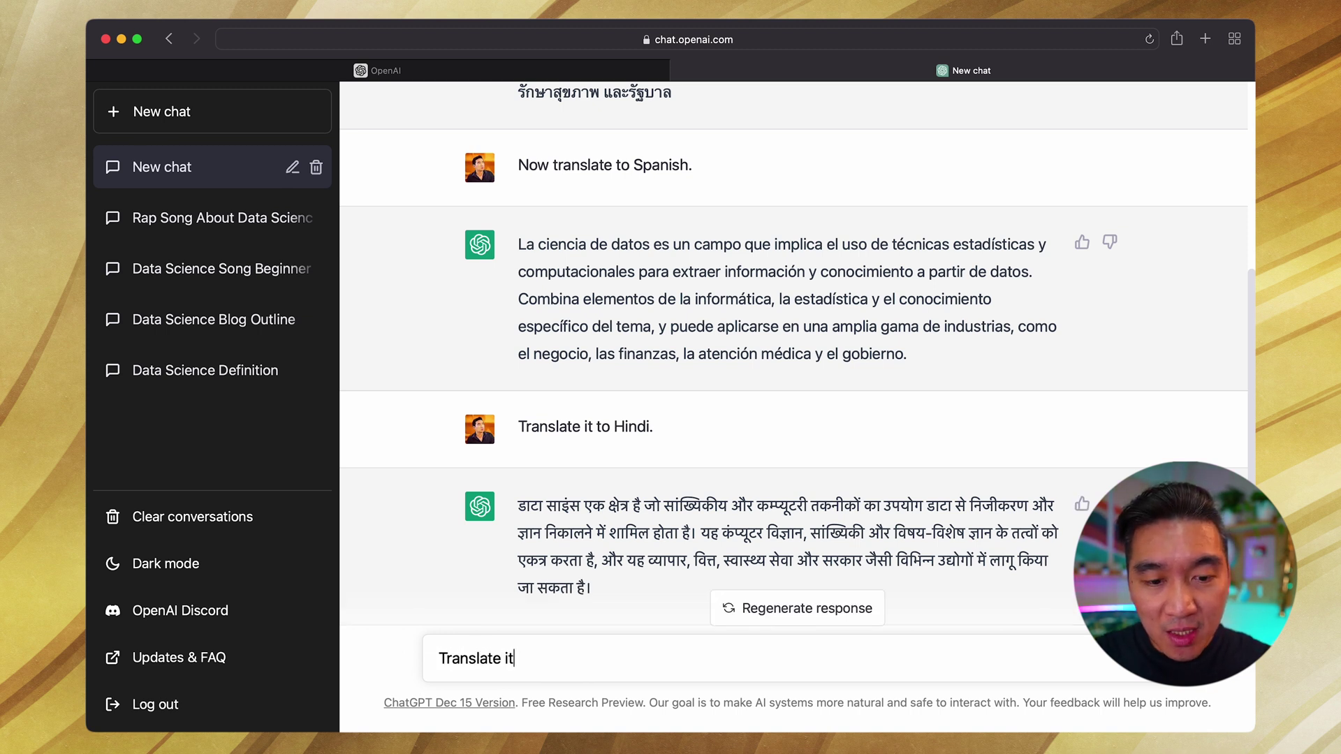
text( to Japanese.)
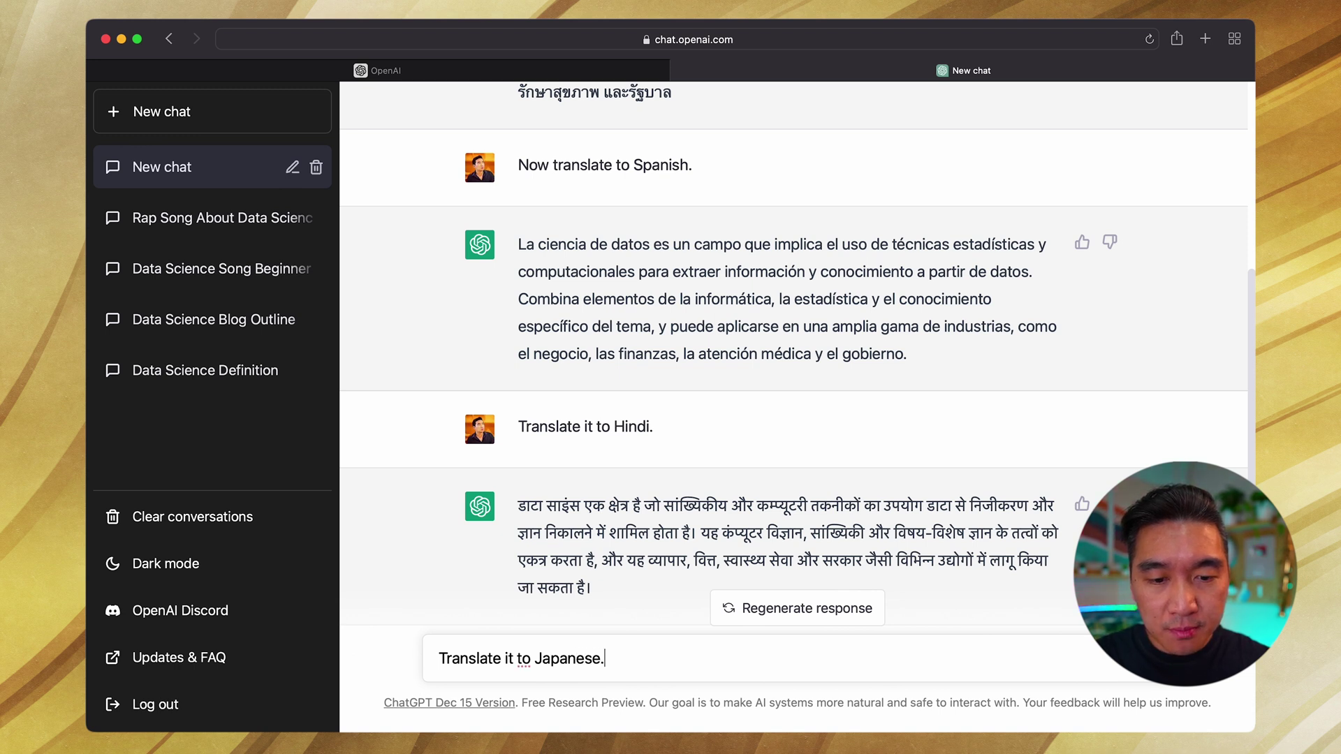
key(Return)
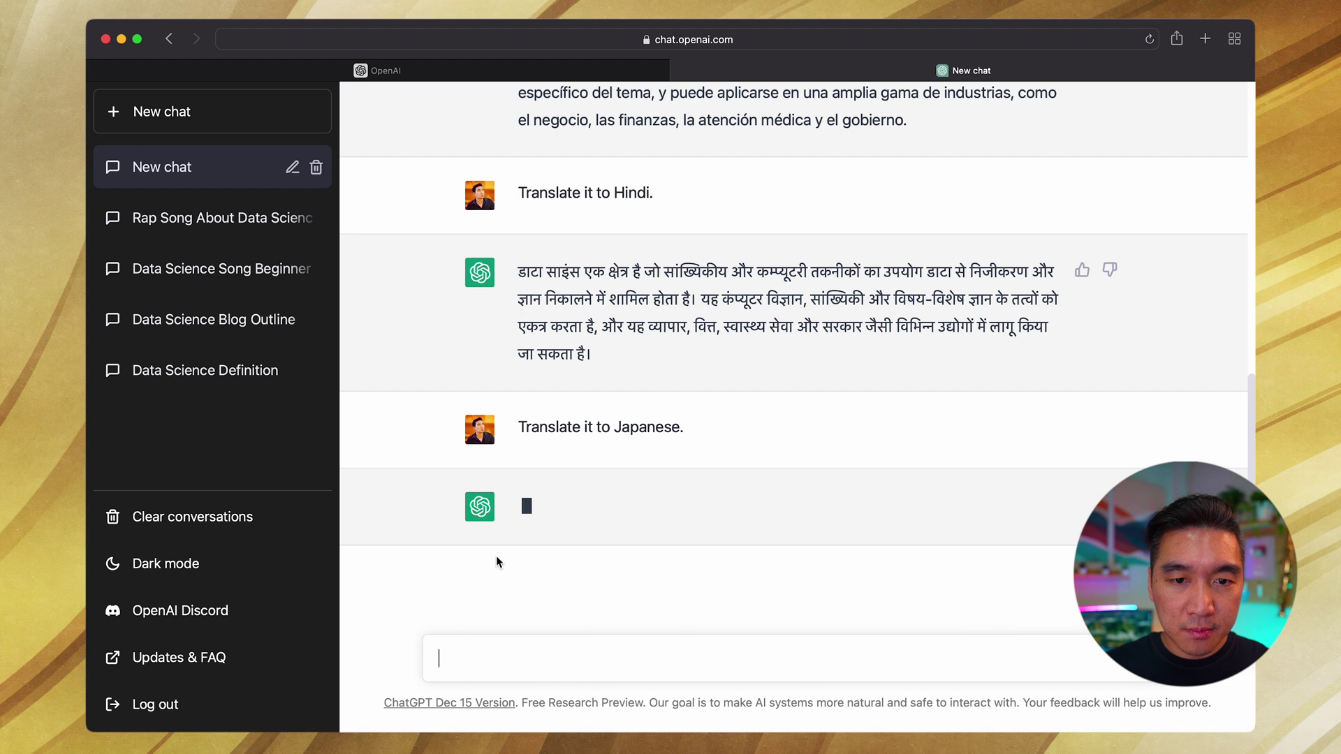